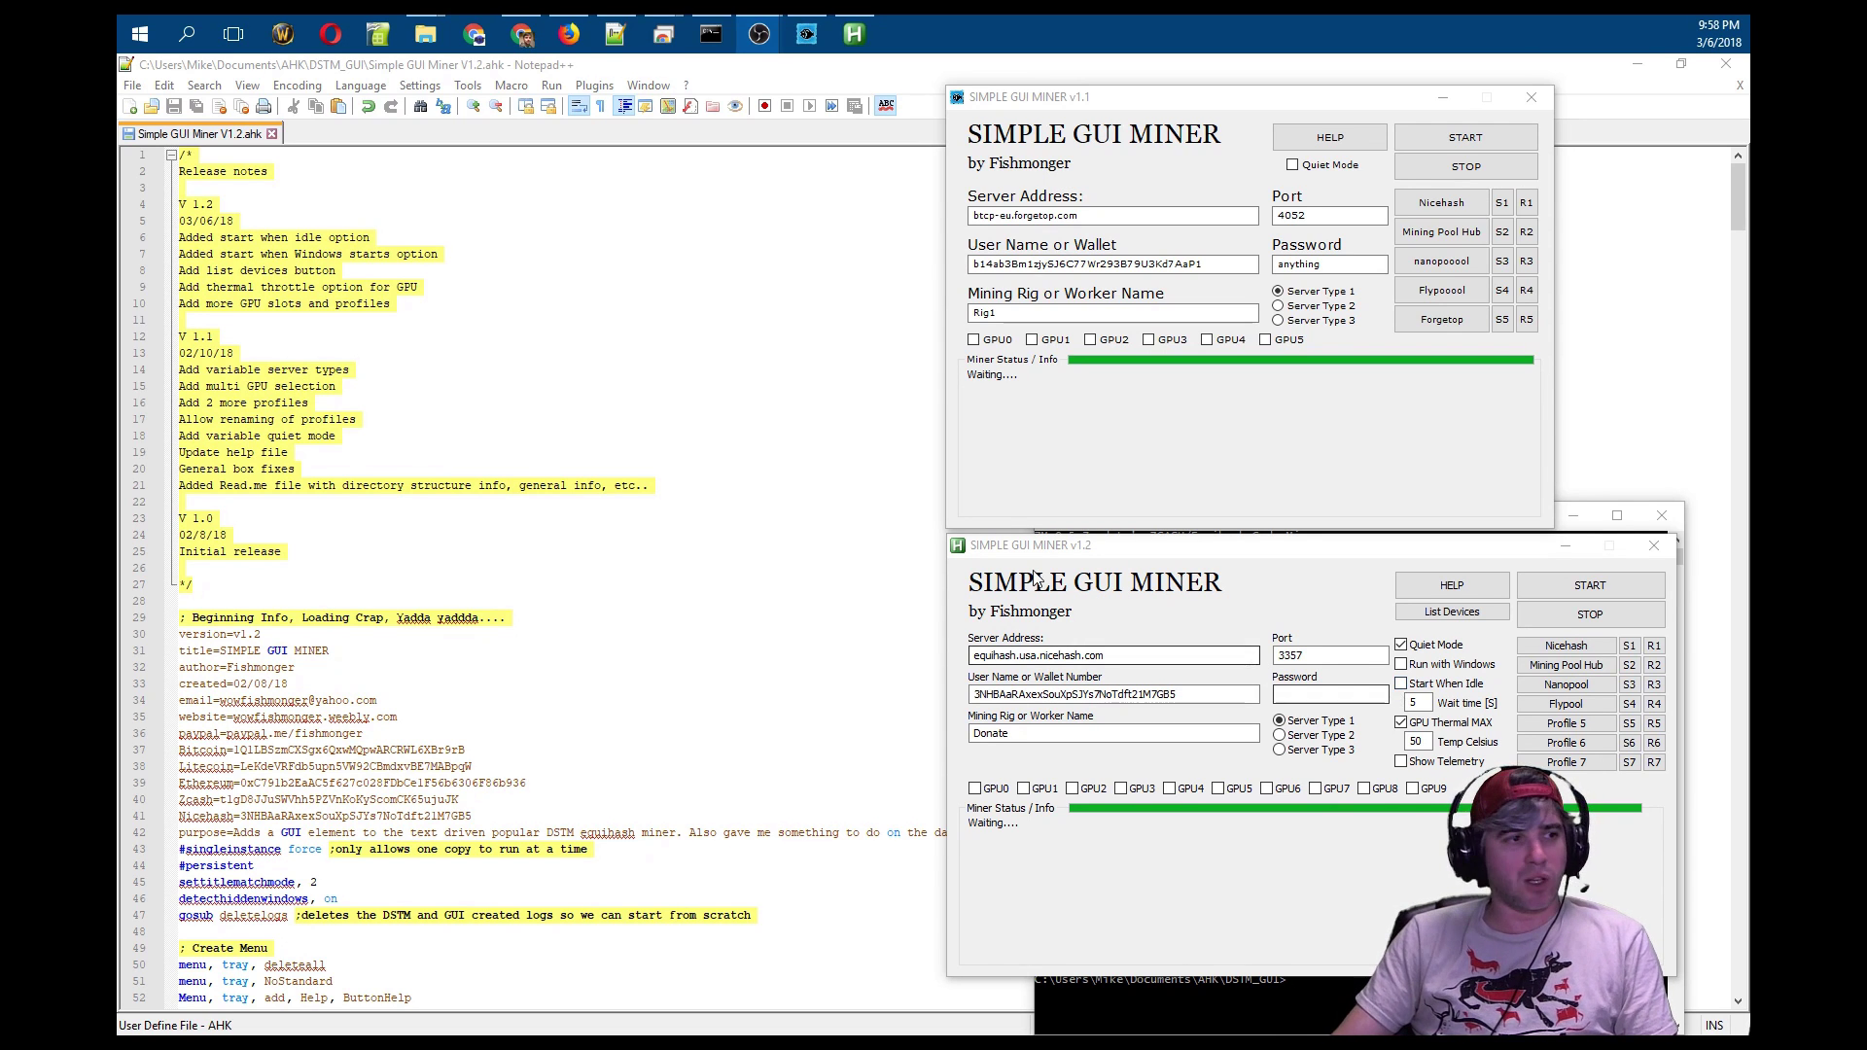
- Bring the Command Prompt showing zm's command-line usage and options to the front
click(1456, 617)
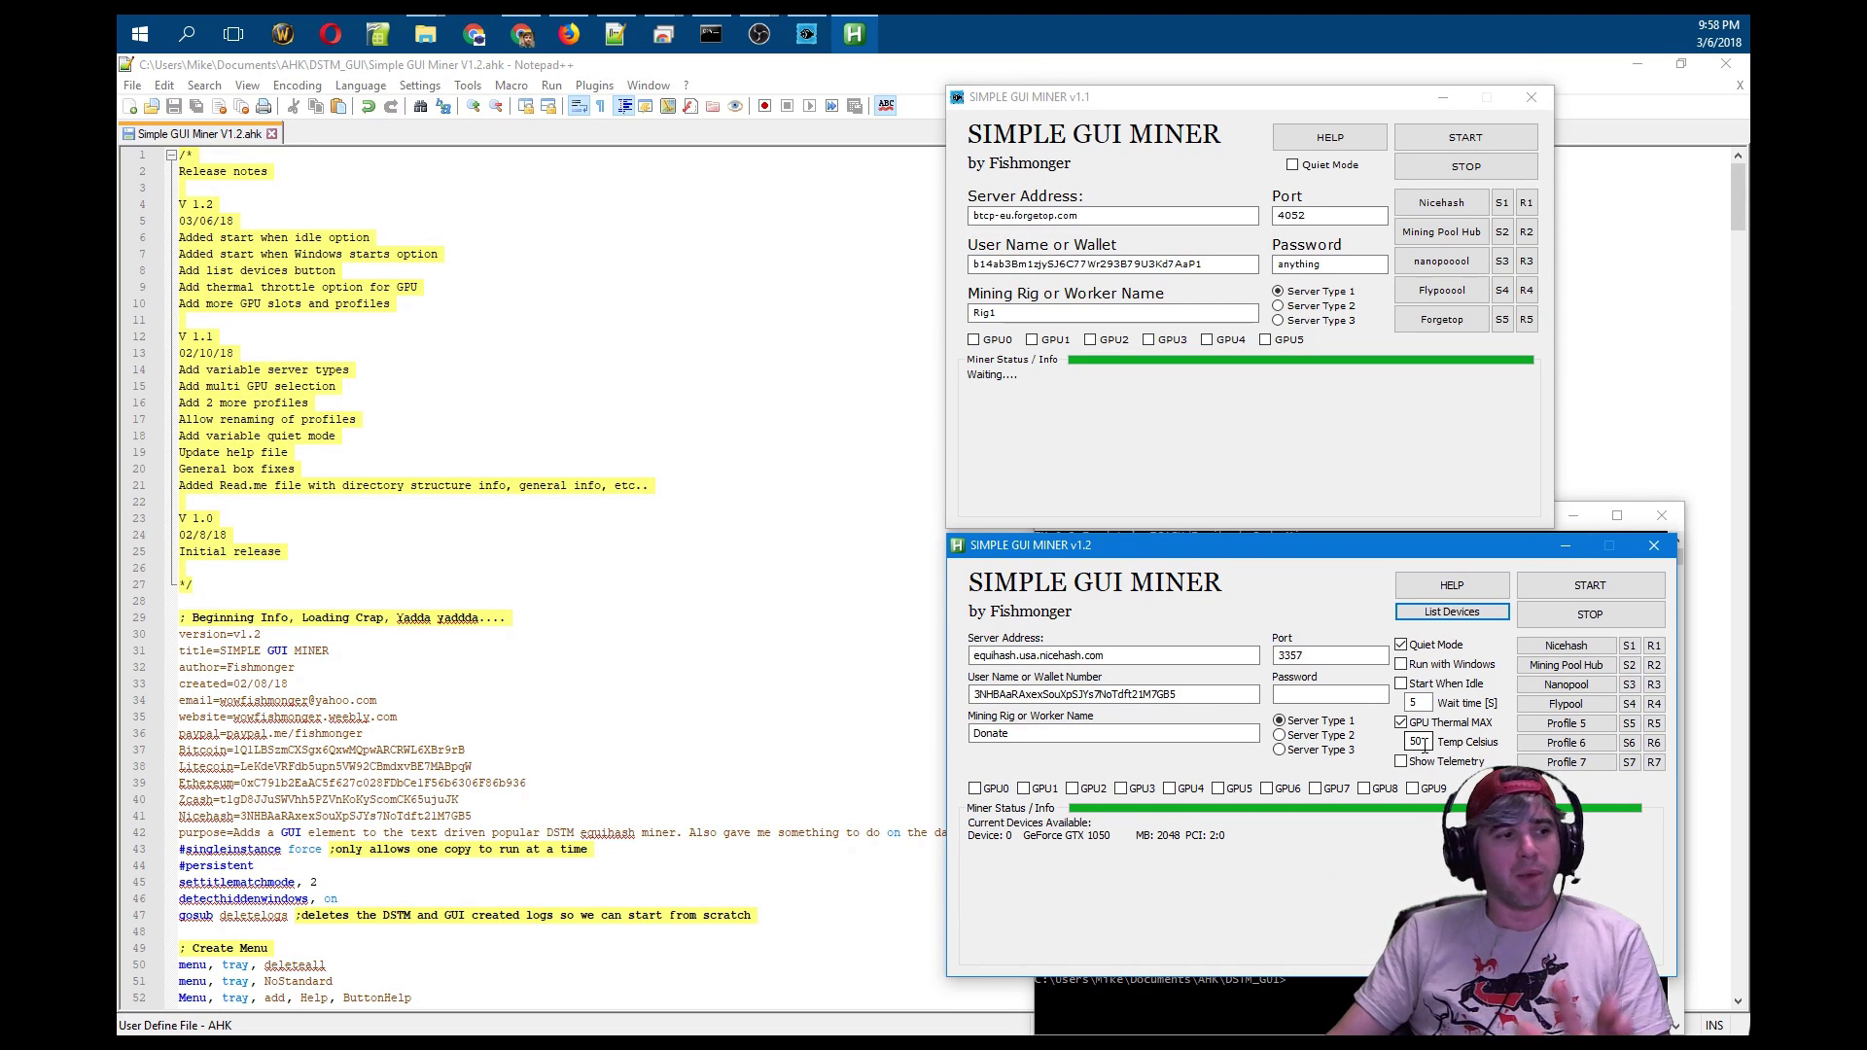
- Move the Command Prompt left to read zm's options, then close the v1.1 miner and minimize the prompt
click(711, 34)
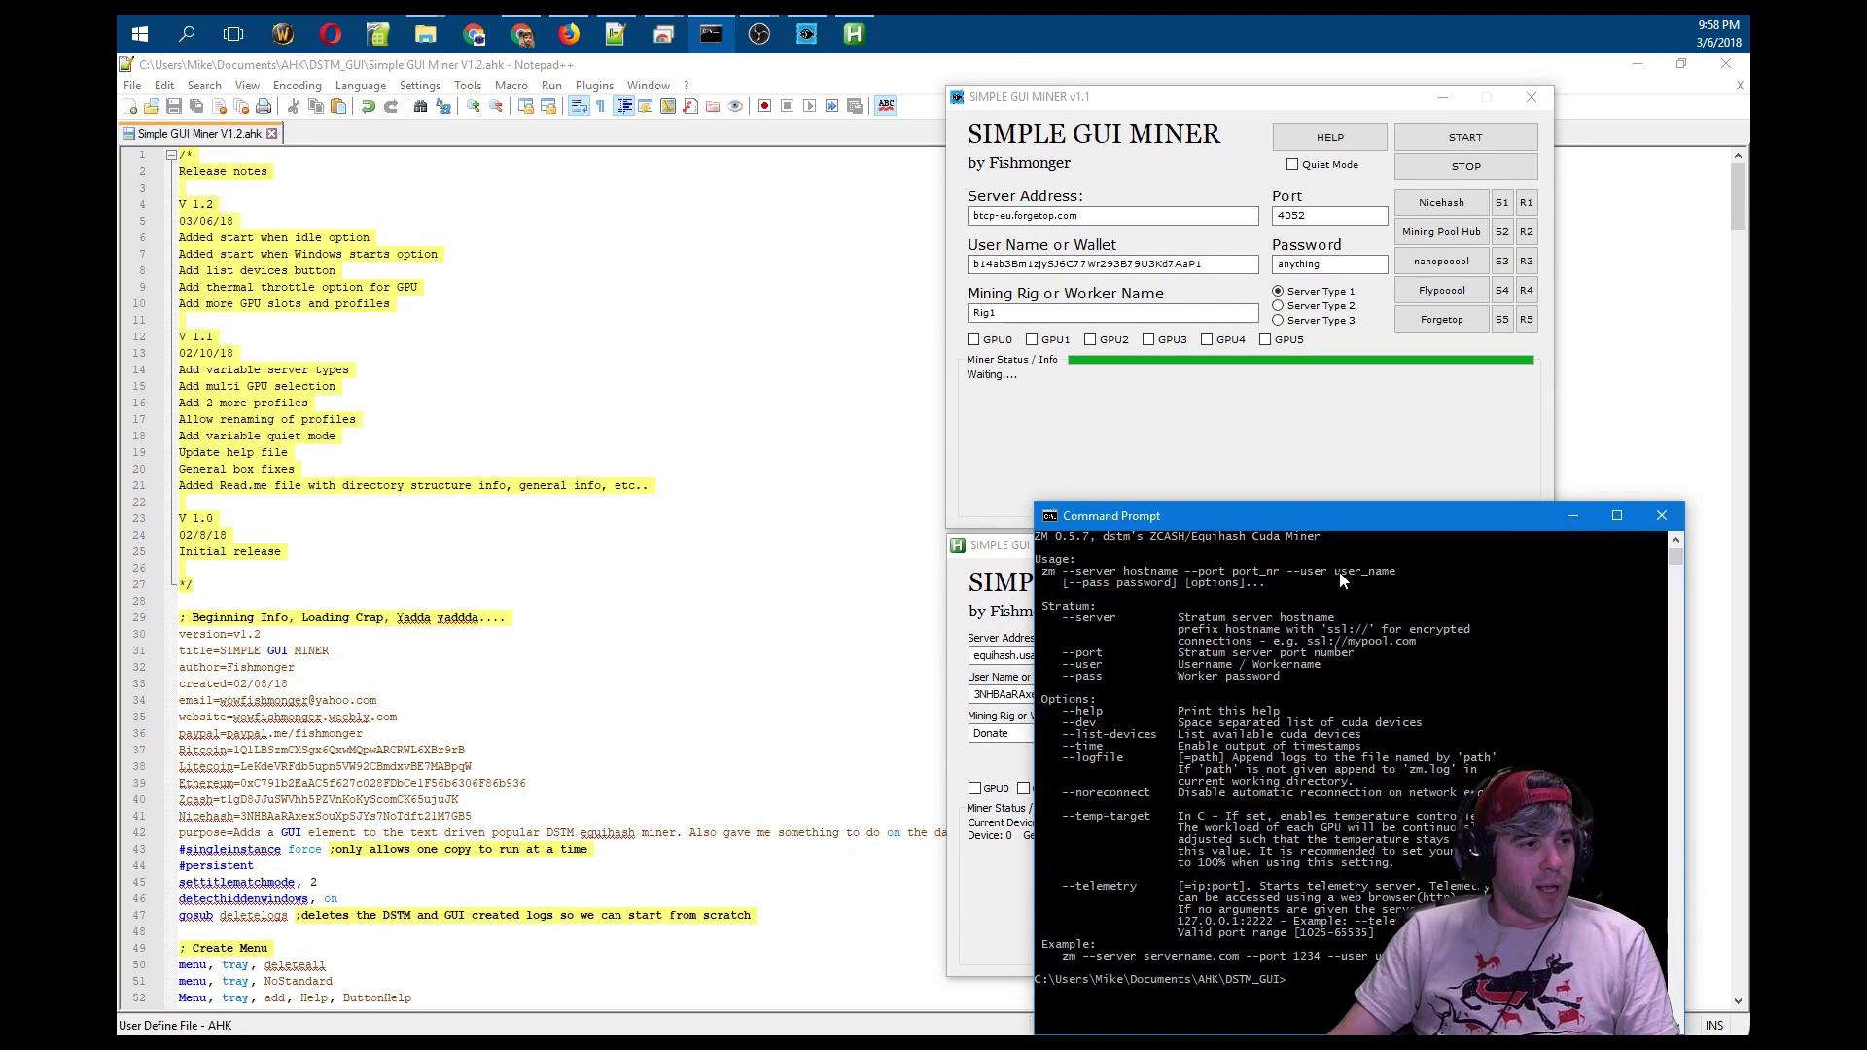
drag(1328, 531, 593, 461)
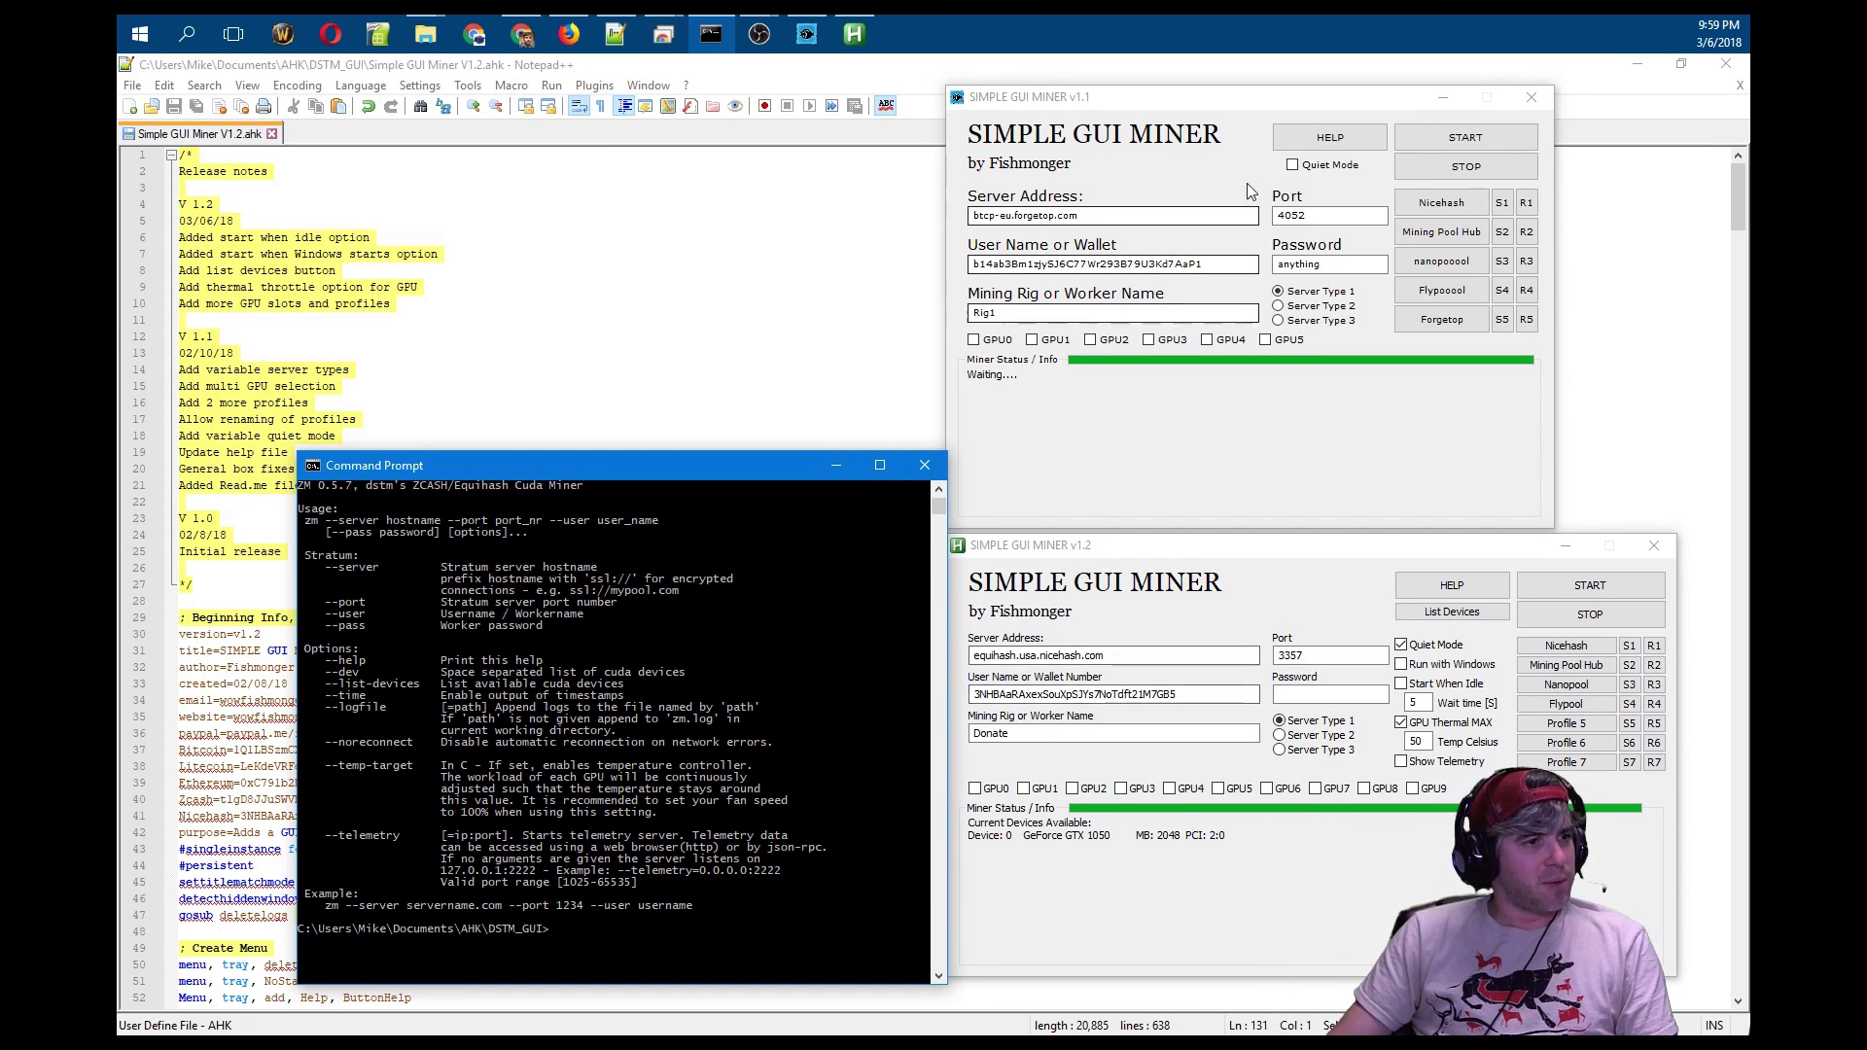
click(1530, 96)
click(833, 466)
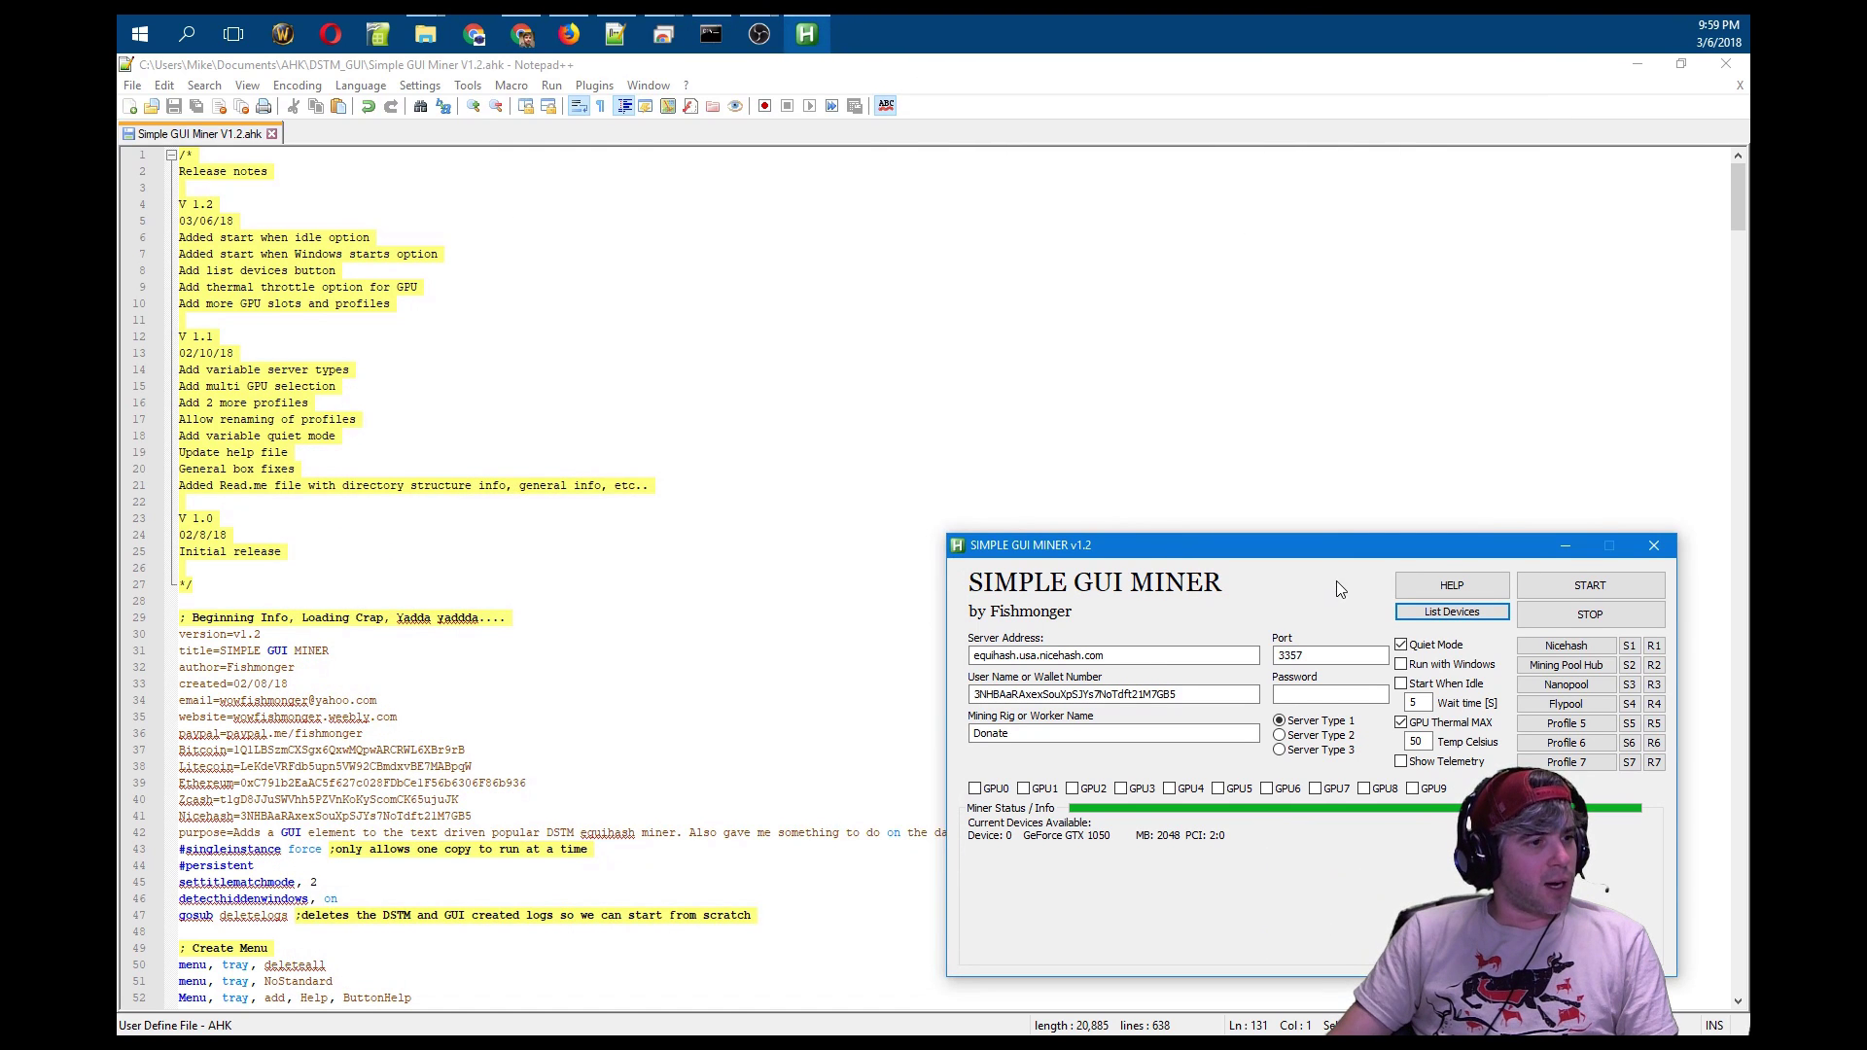
- Load the Mining Pool Hub profile (port 17023, Server Type 2, 60°C) in the v1.2 miner, unticking Start When Idle
drag(1316, 543, 1143, 354)
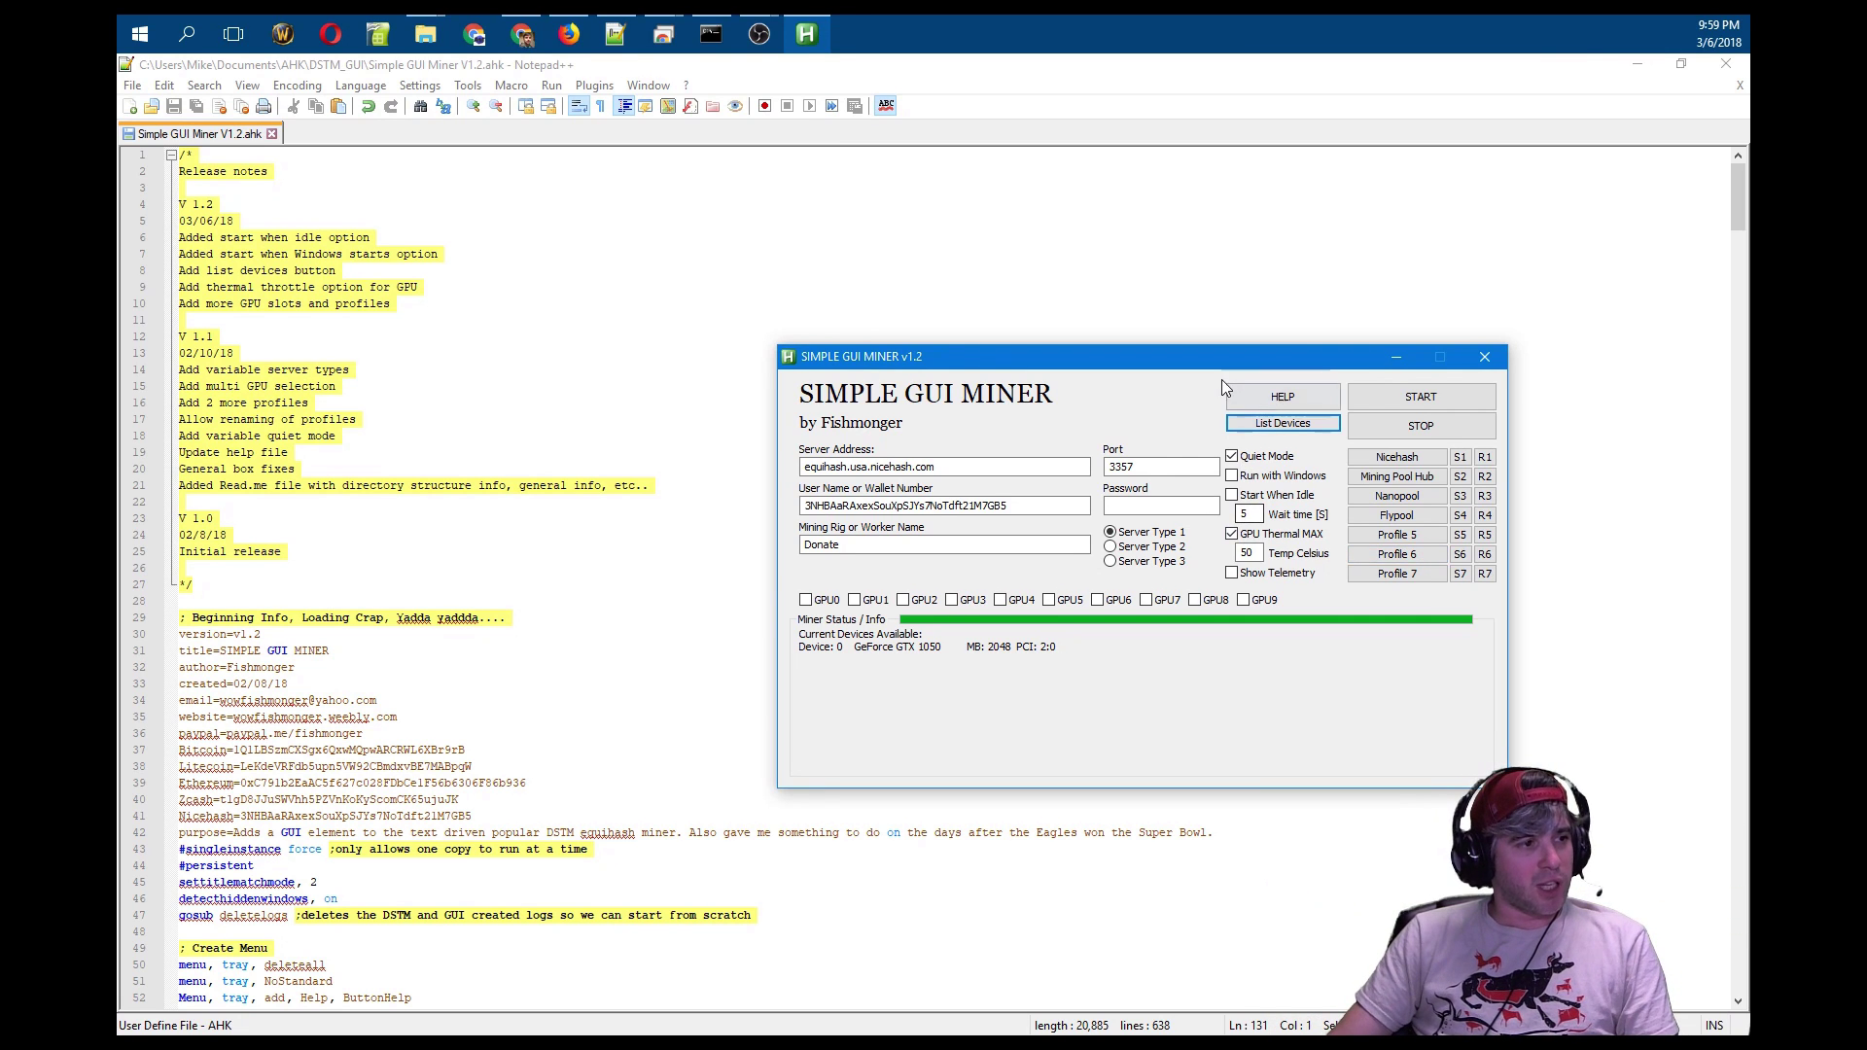
drag(1212, 365, 1226, 341)
click(1410, 451)
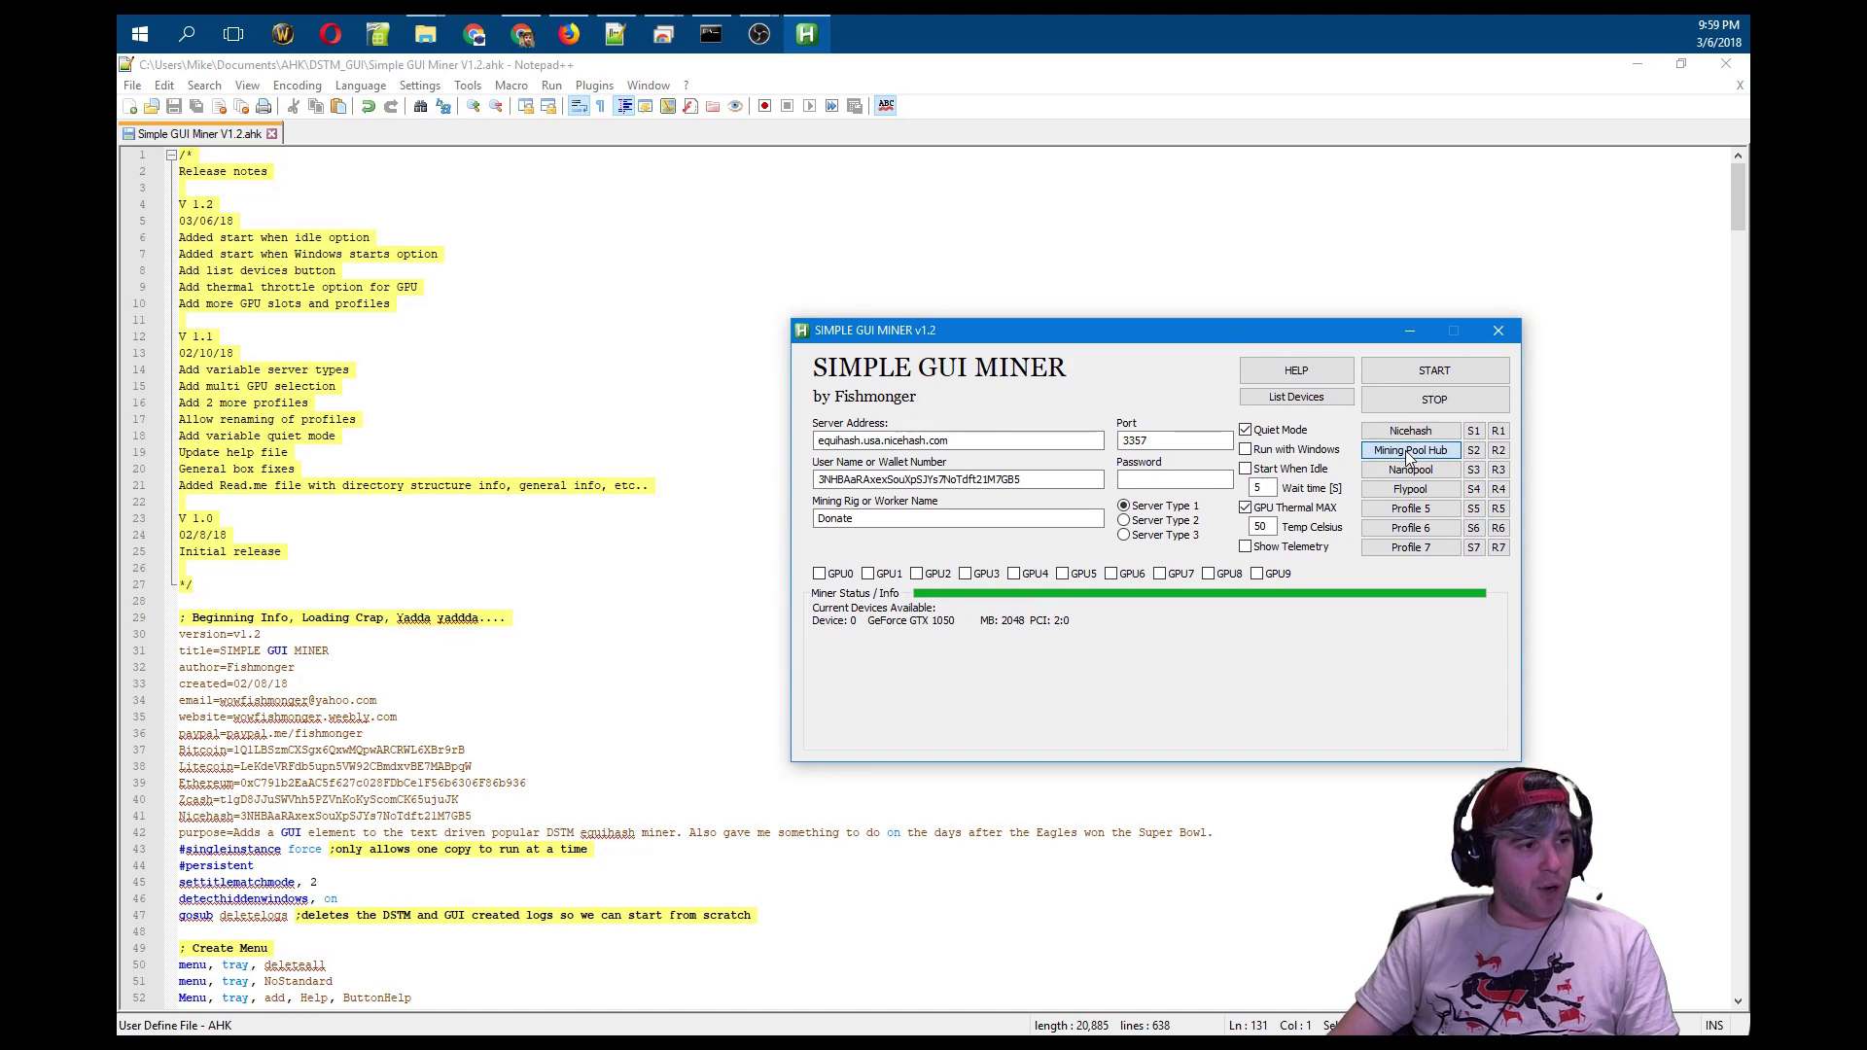
click(1247, 470)
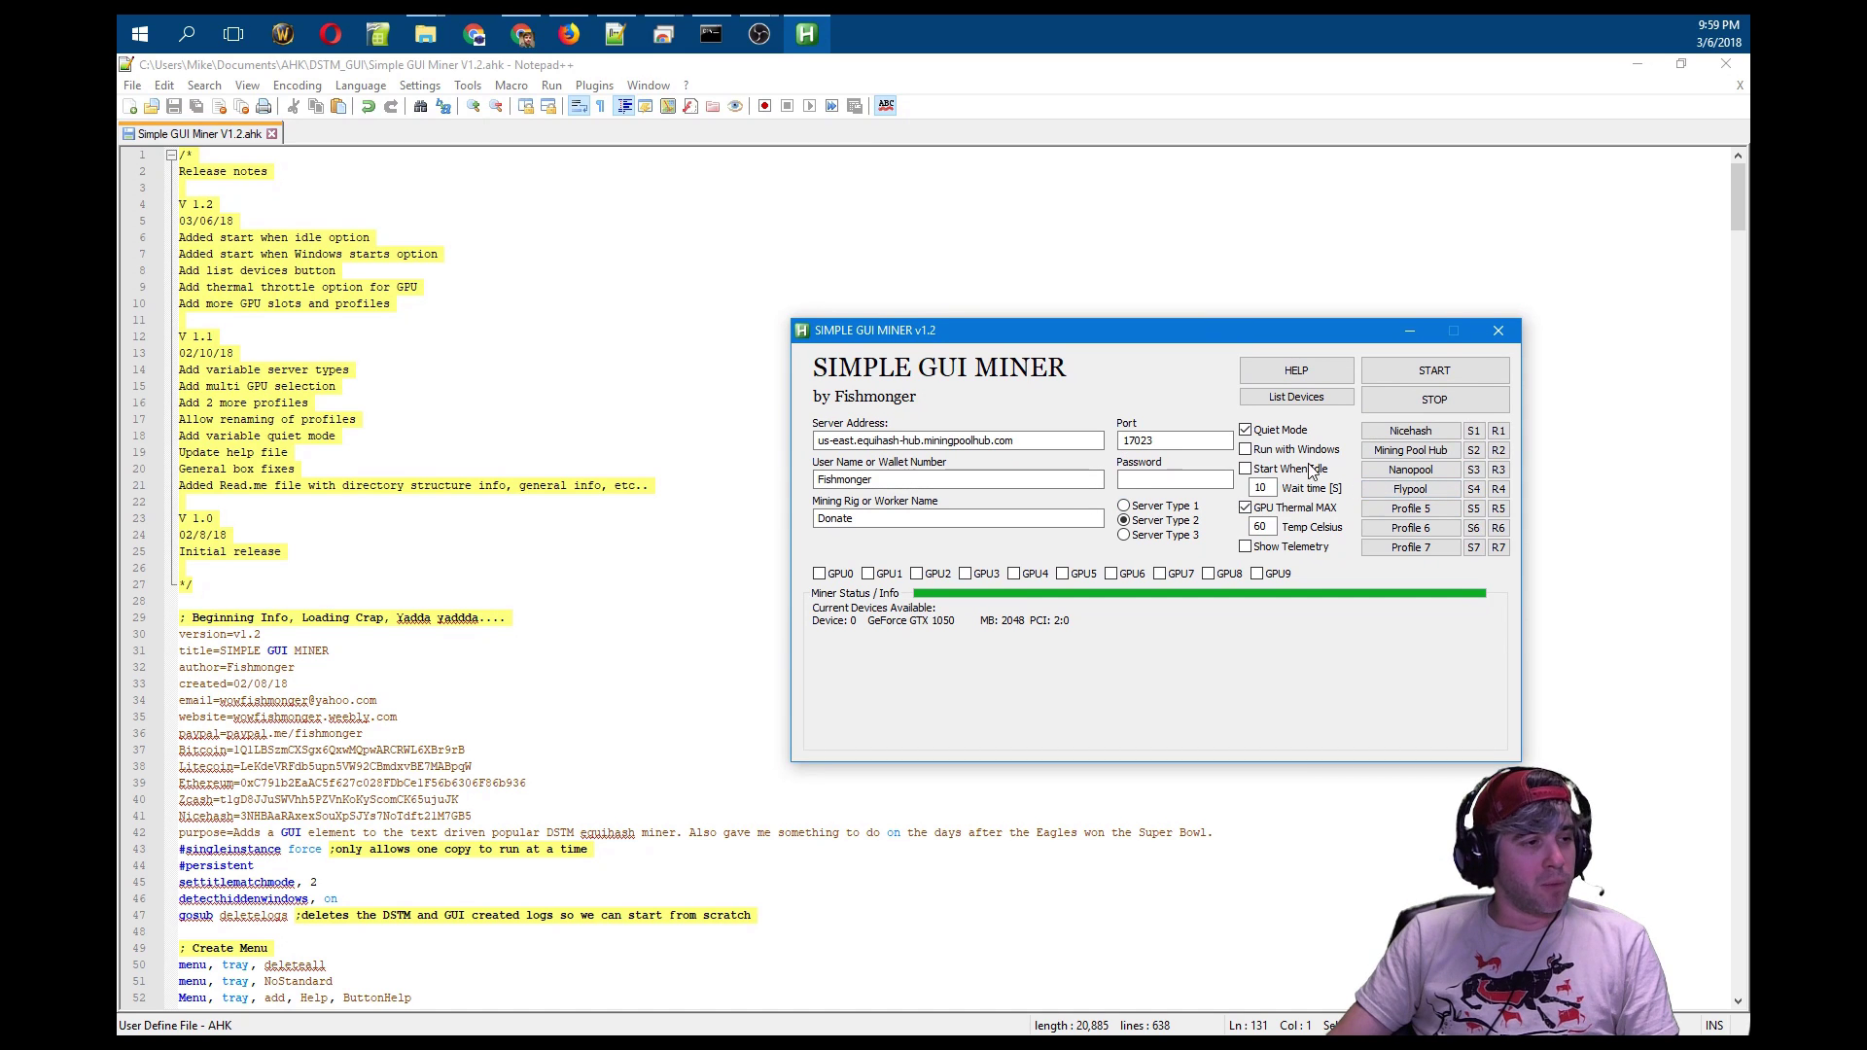
- Re-enable Start When Idle so mining waits for the idle threshold after the user-input halt
click(1247, 471)
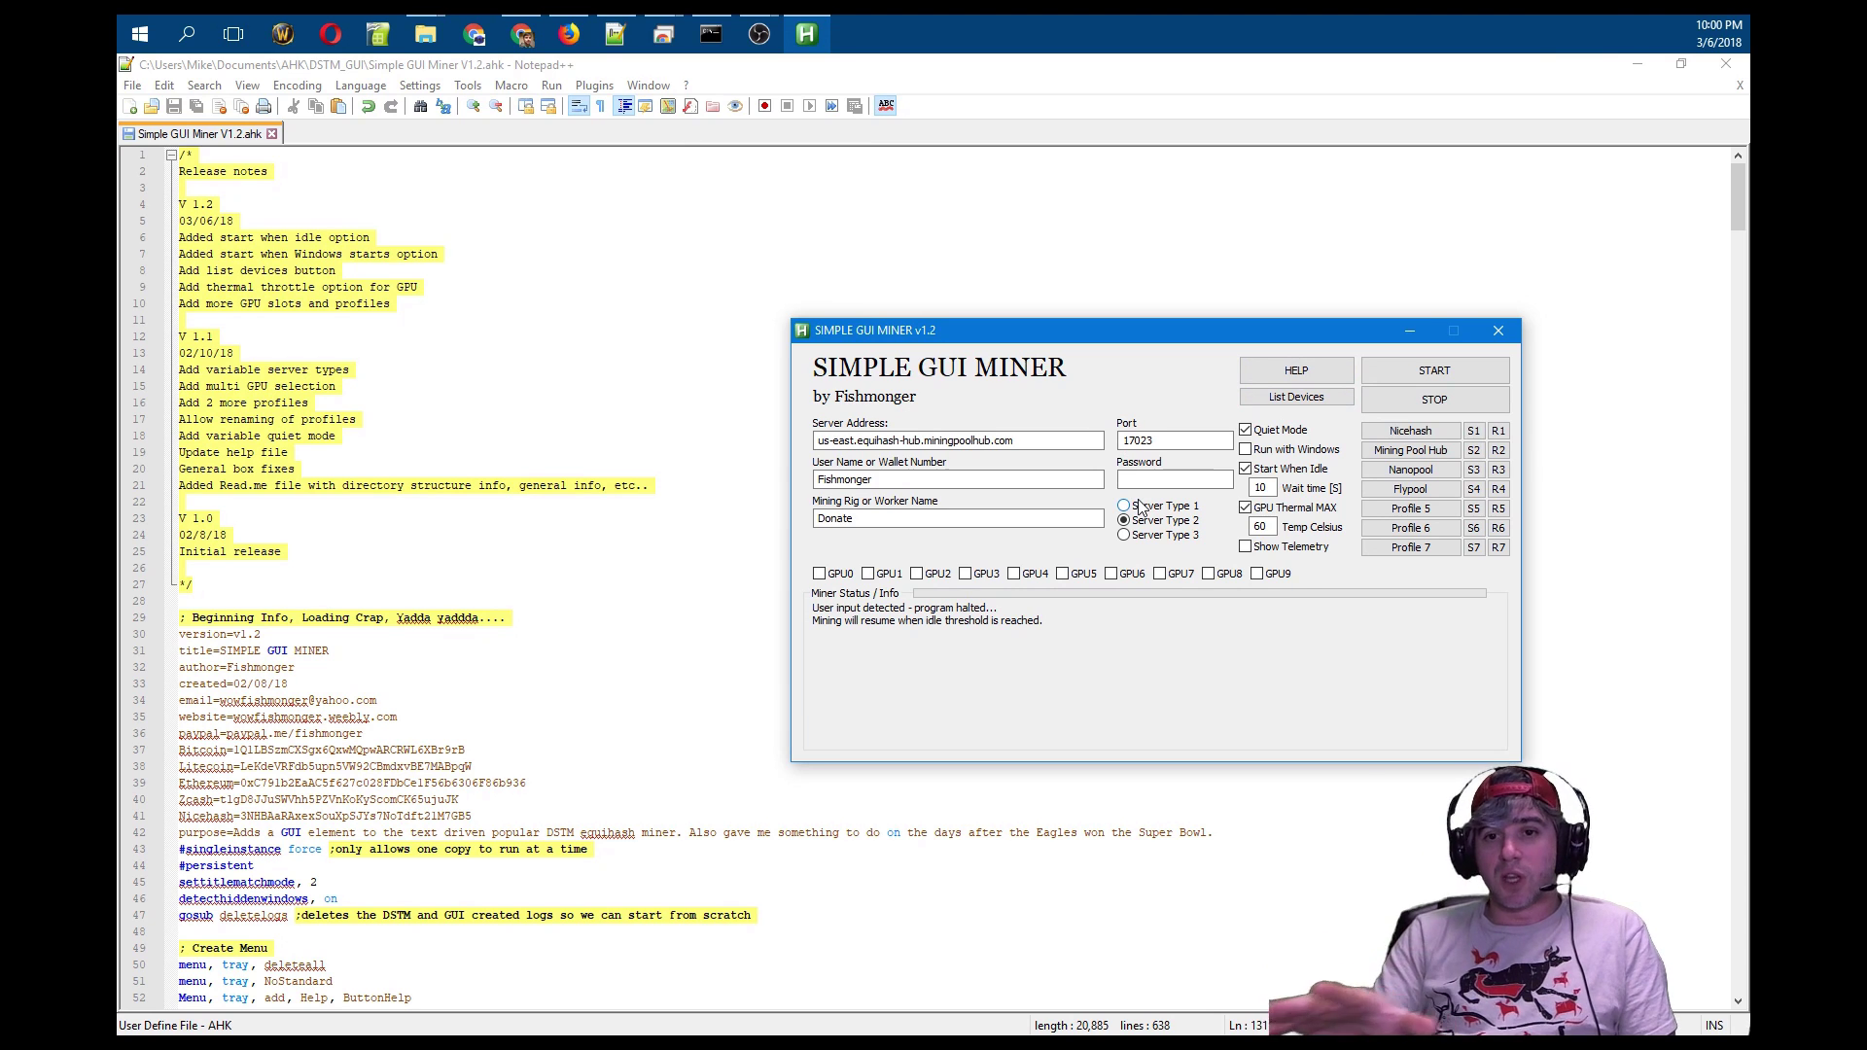
- Bring the Simple GUI Miner window back, its status still awaiting the idle threshold
click(1405, 330)
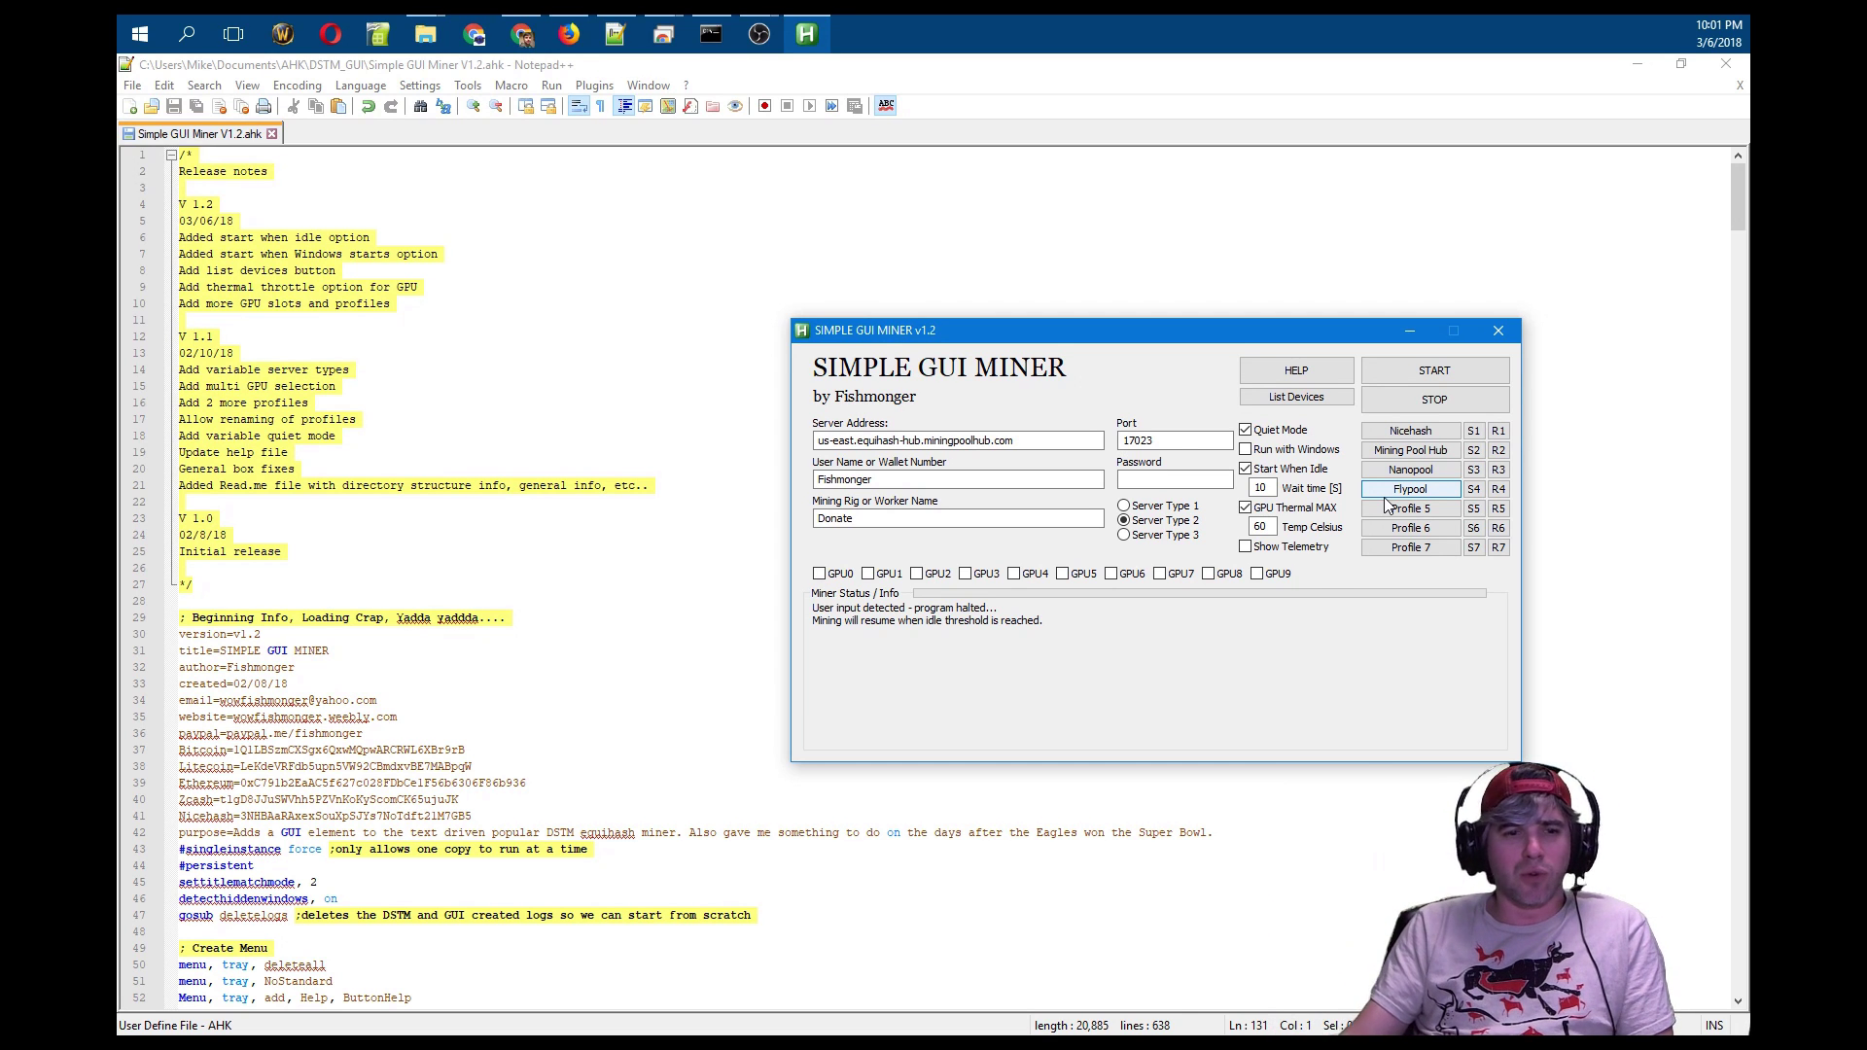
- Move the miner beside the Startup folder holding the Simple Gui Miner shortcut and untick Start When Idle
drag(1215, 330, 1234, 494)
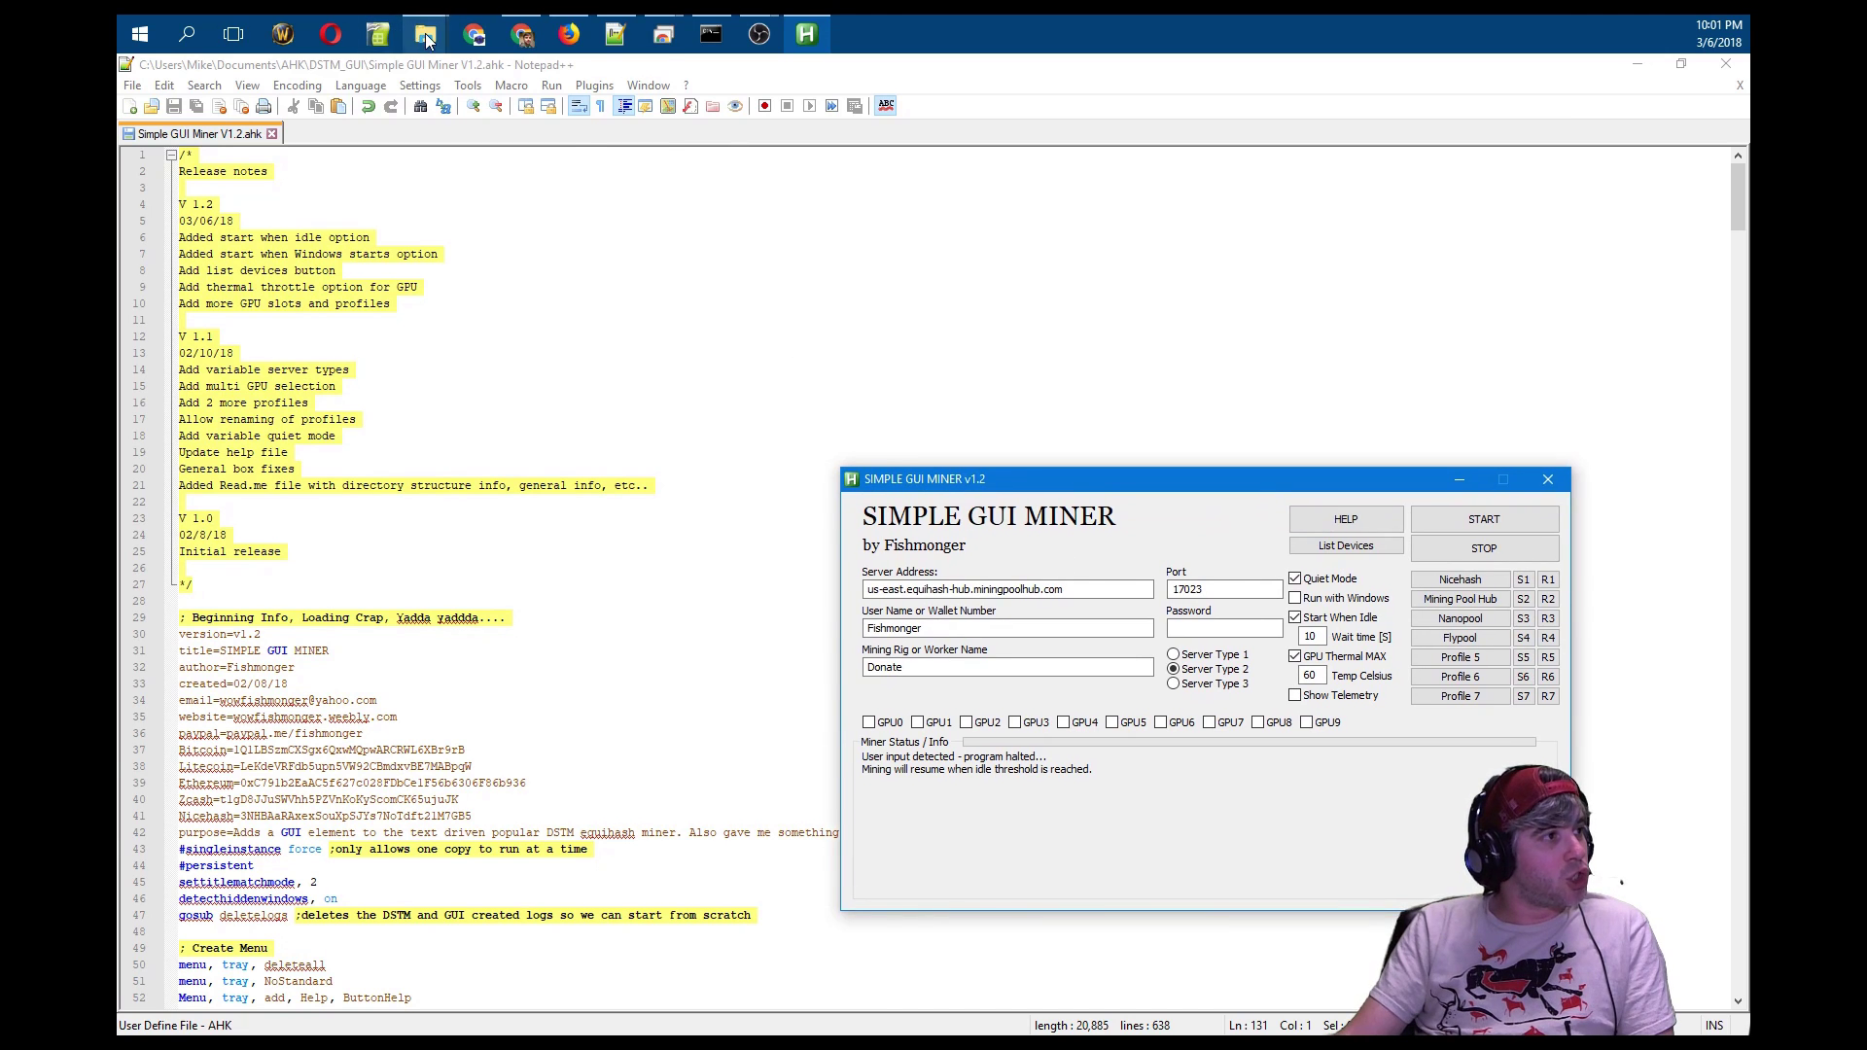
mouse_move(425, 34)
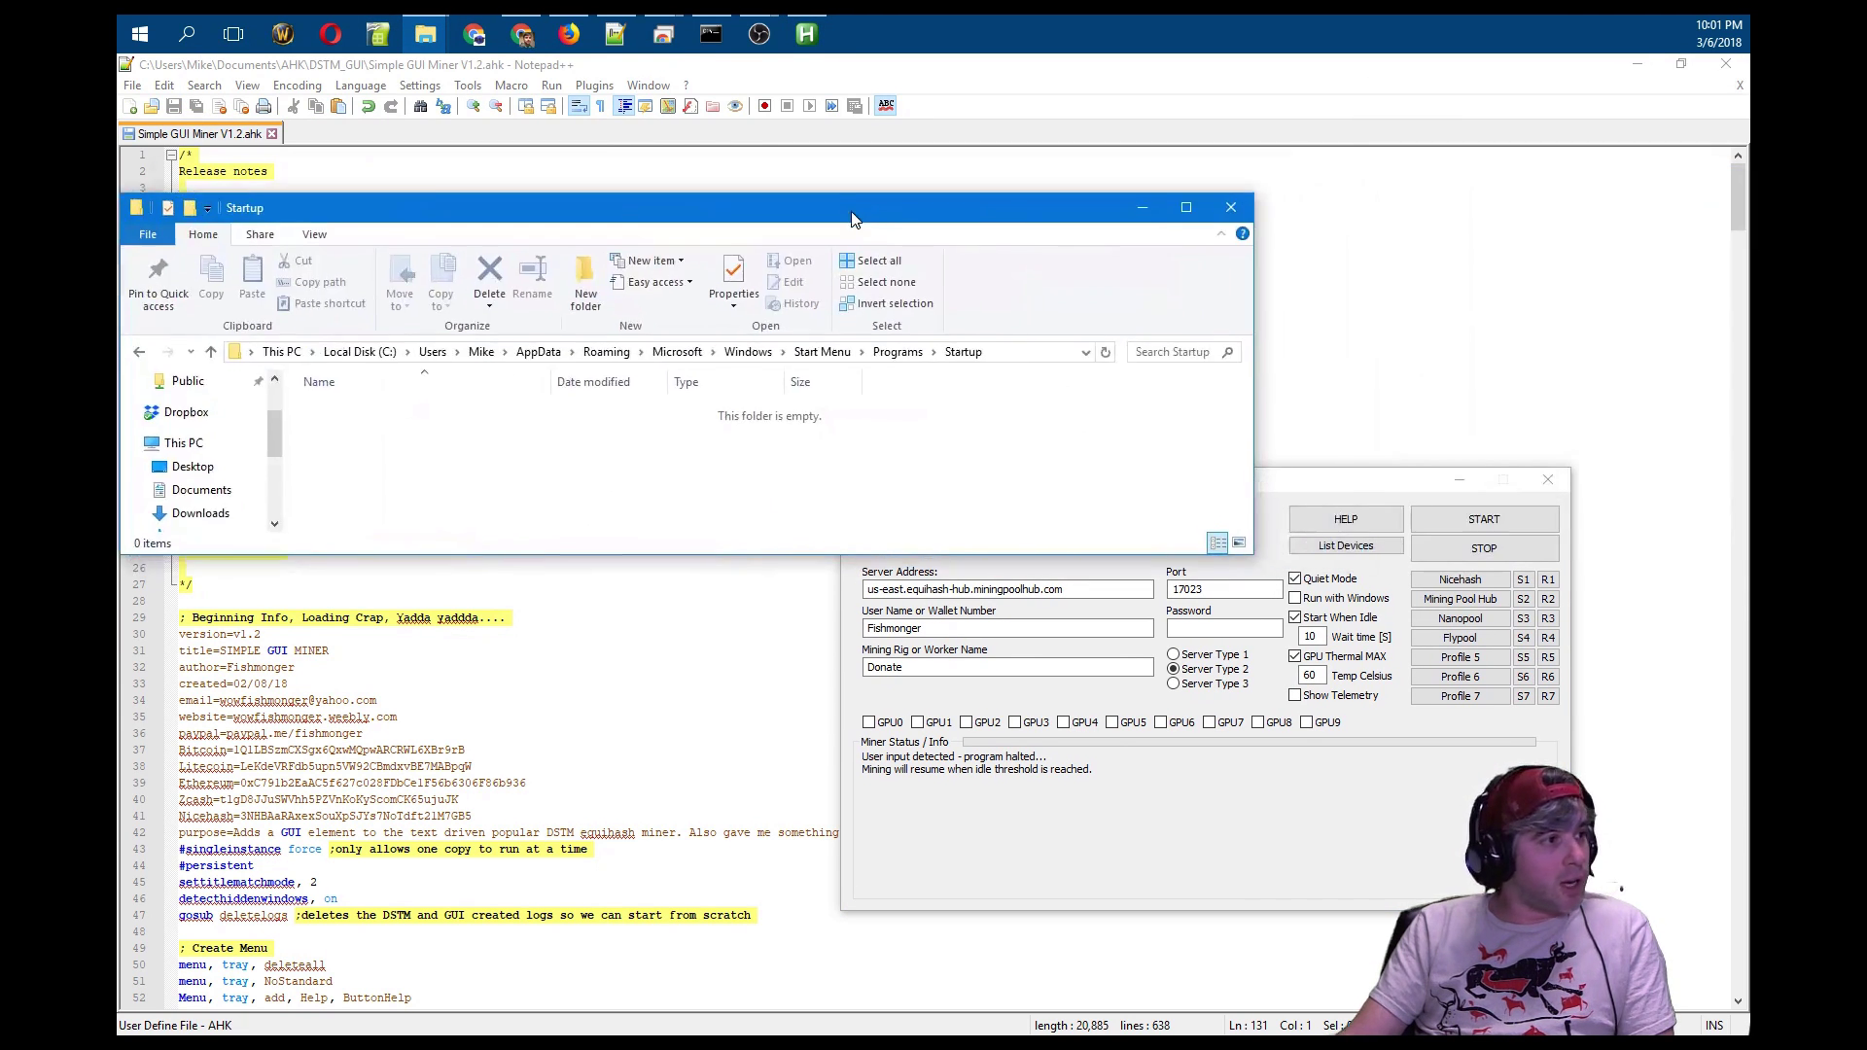
drag(1157, 477, 1105, 565)
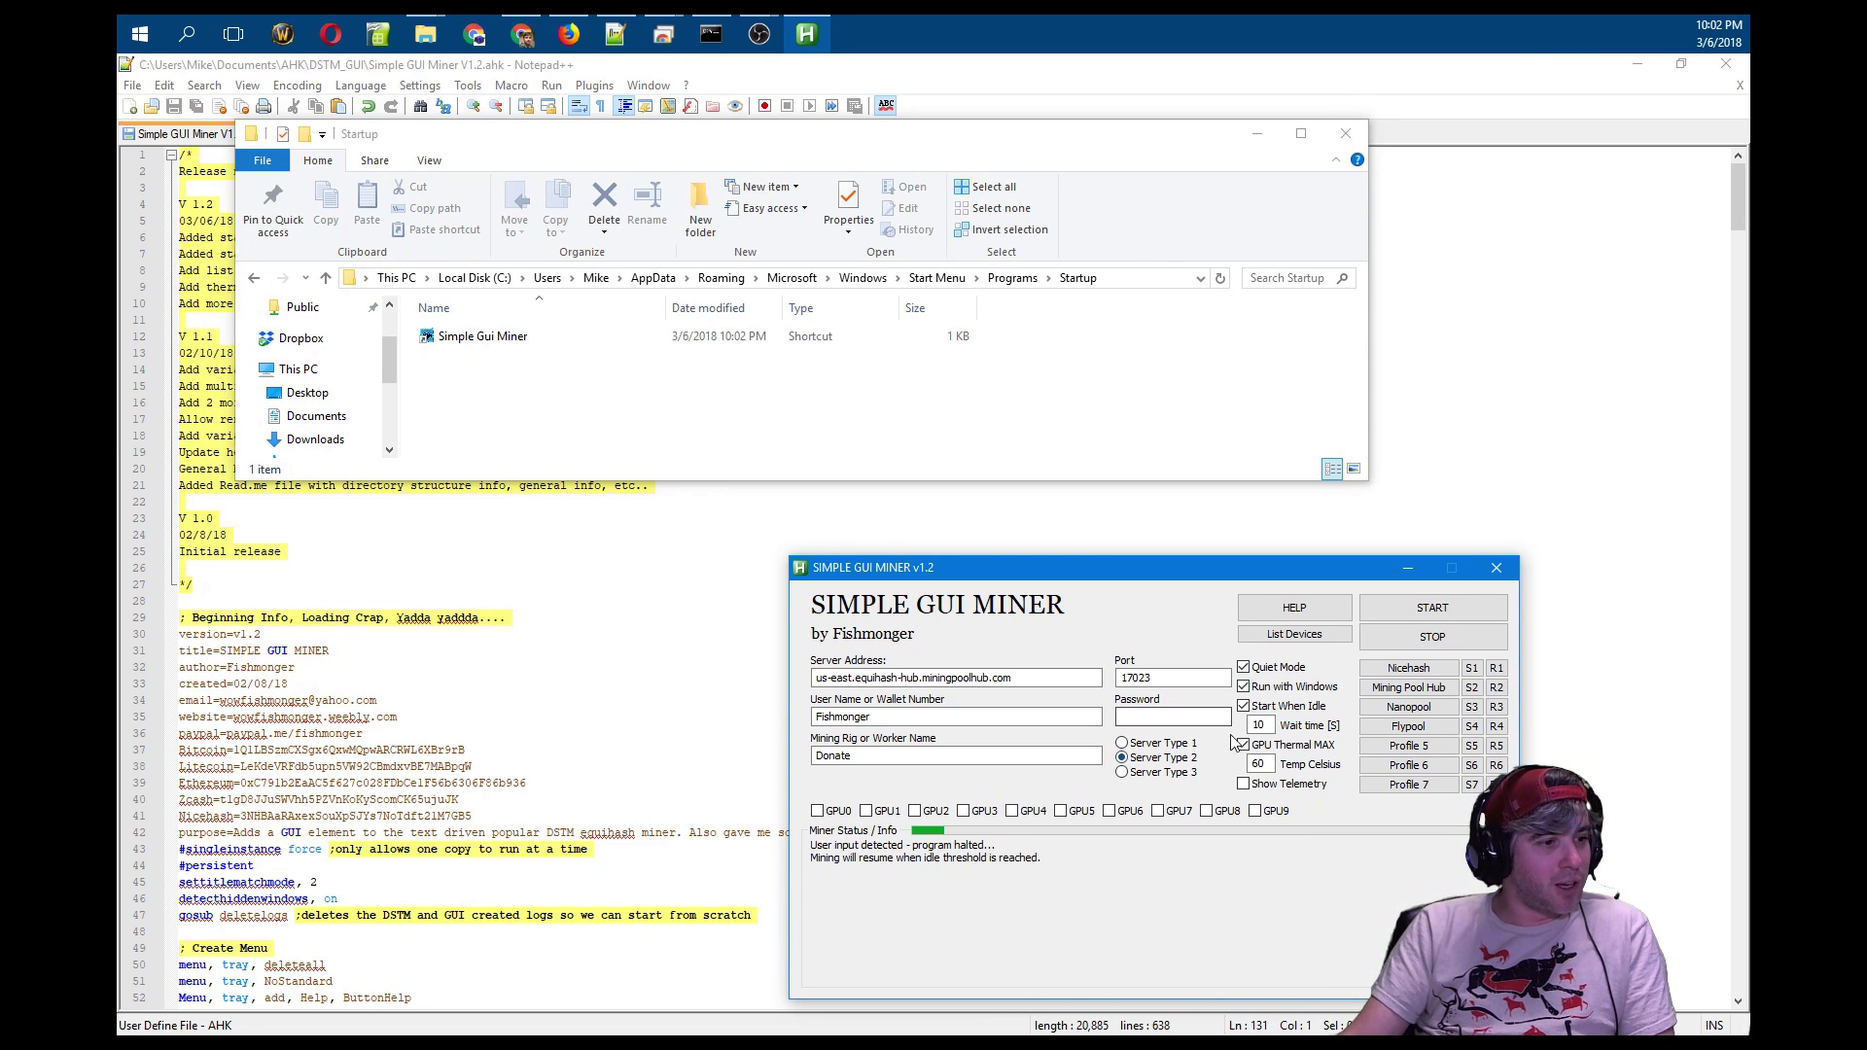
click(1244, 706)
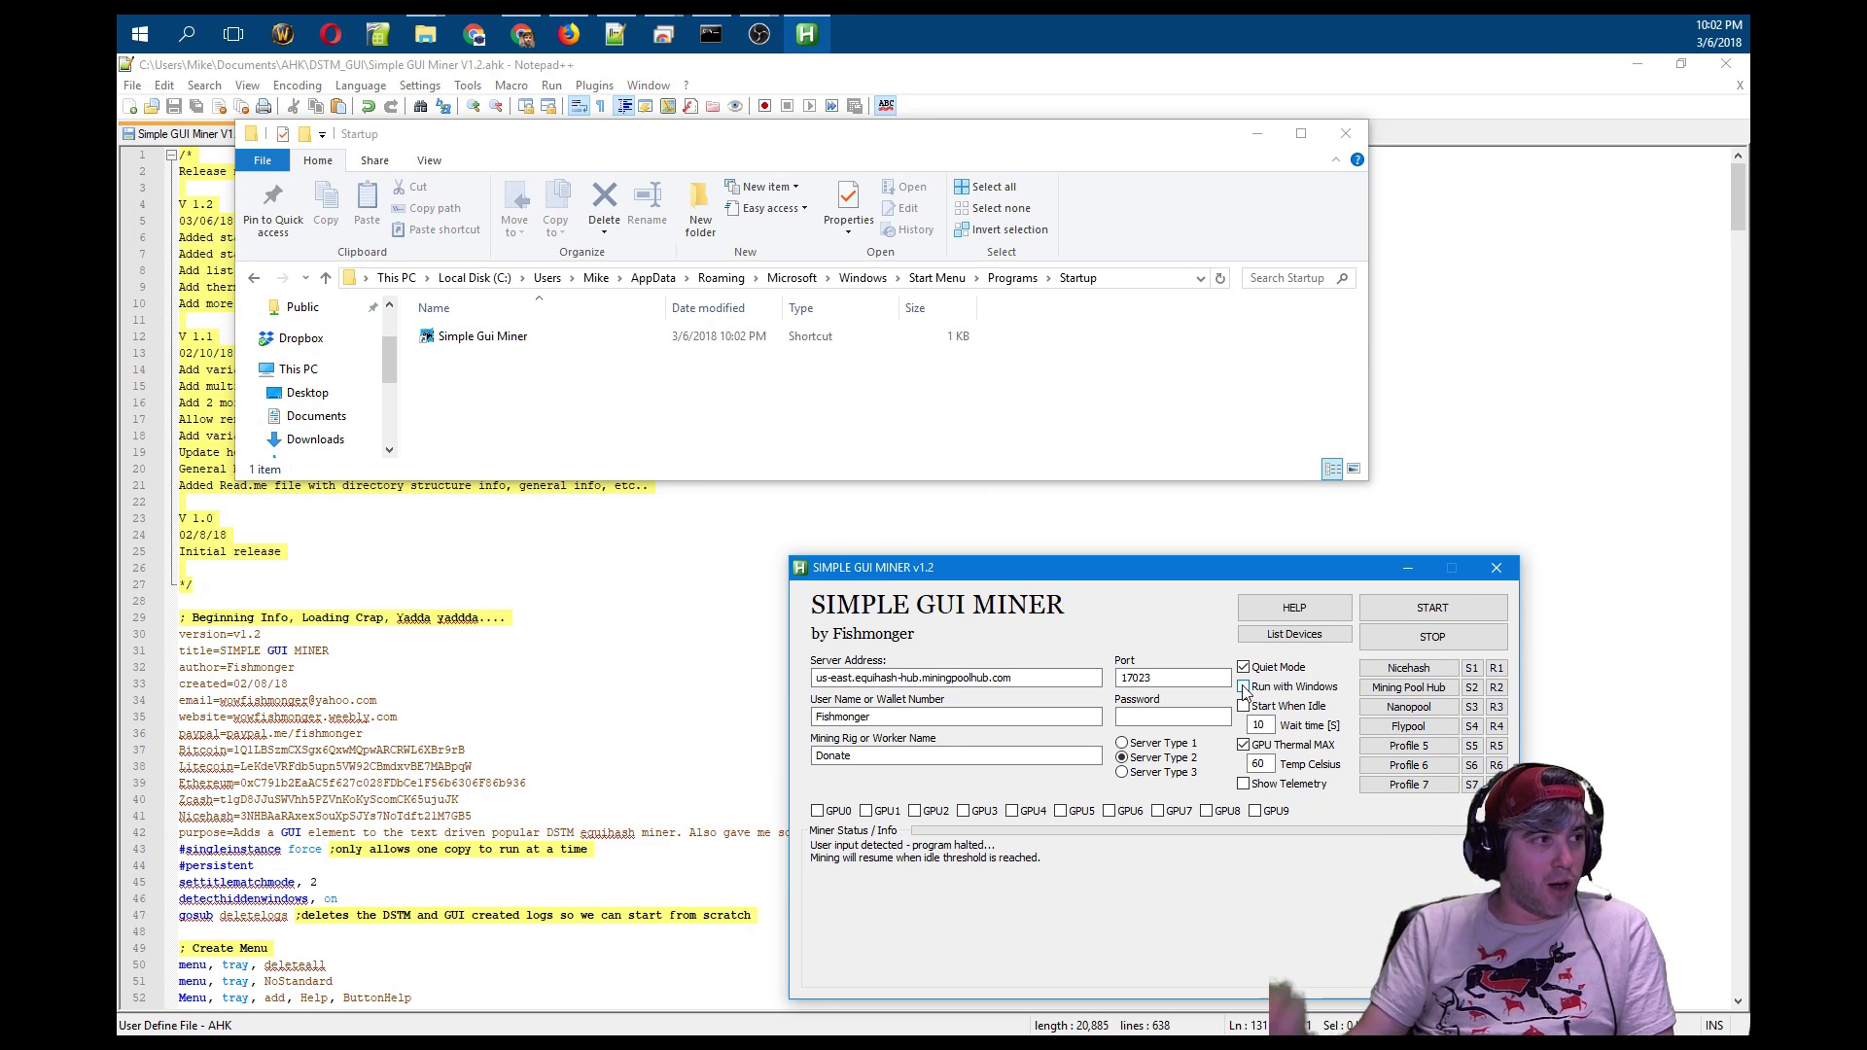
- Untick Run with Windows, set the temperature limit to 50, and start mining on Mining Pool Hub
click(1243, 688)
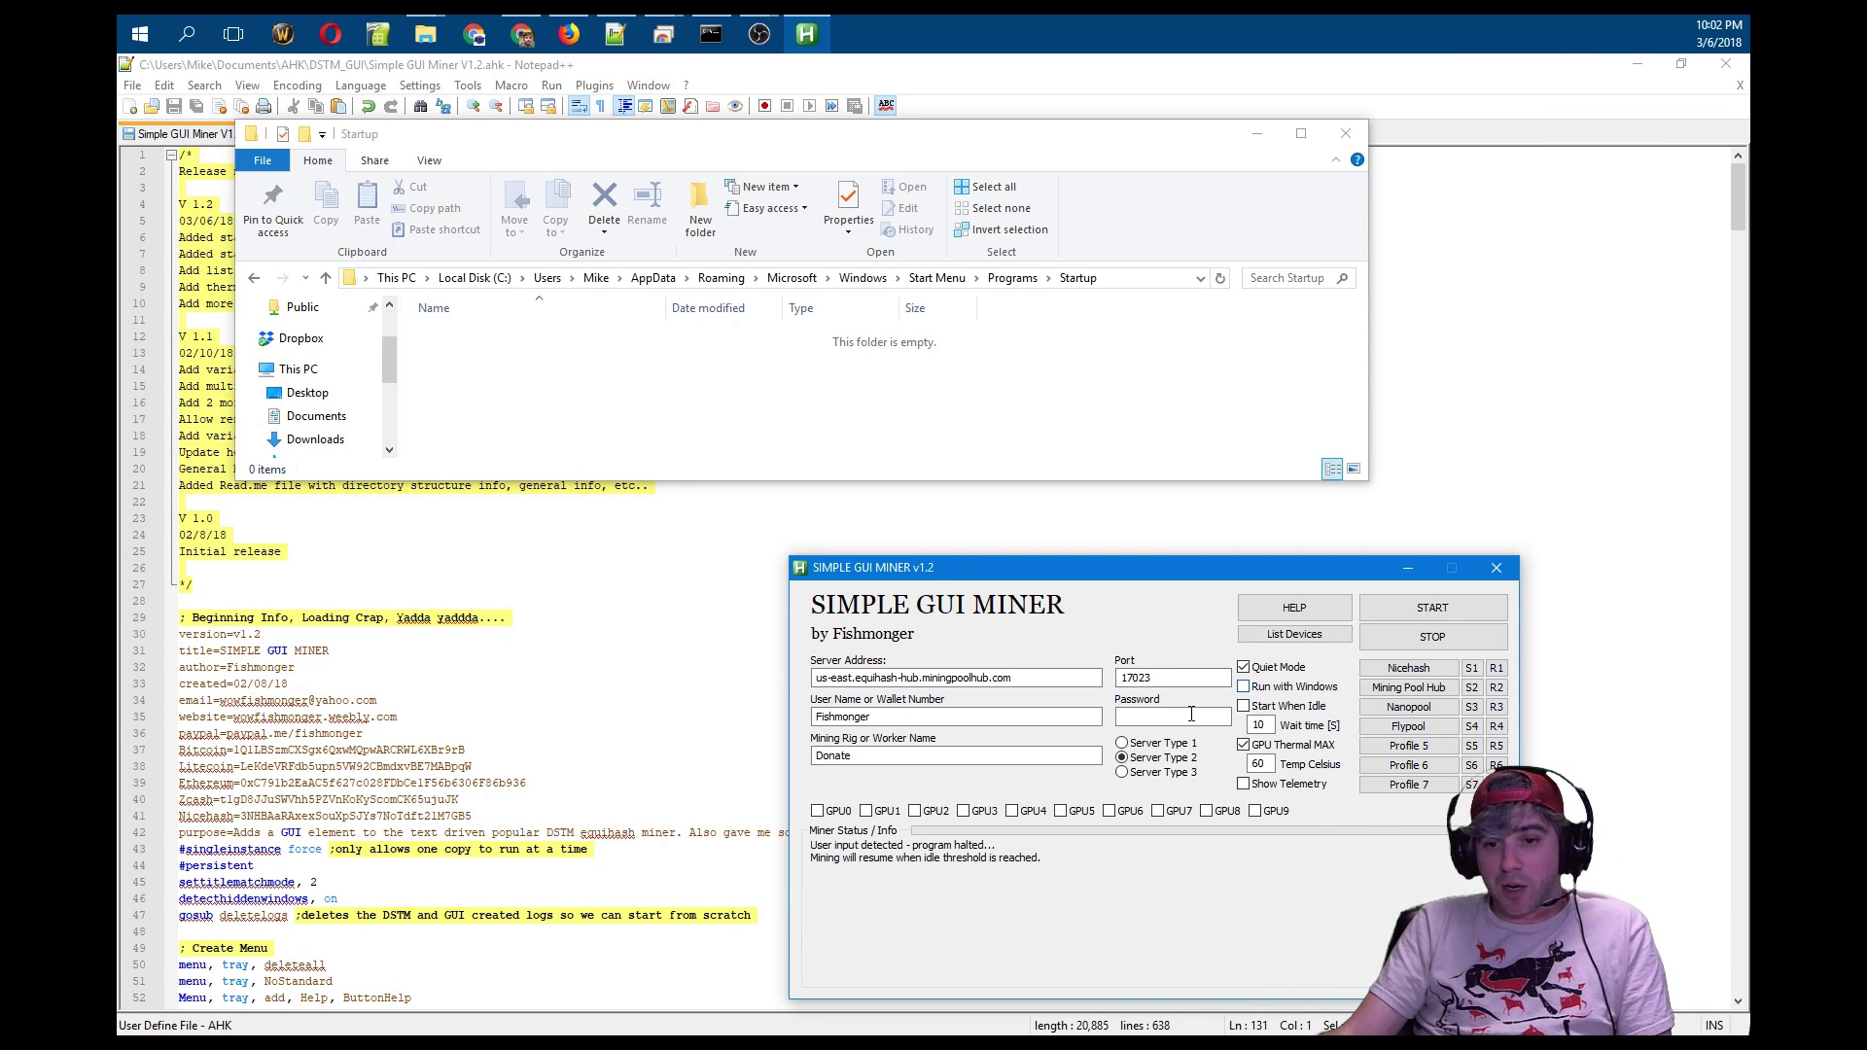
click(1267, 764)
drag(1267, 765, 1225, 767)
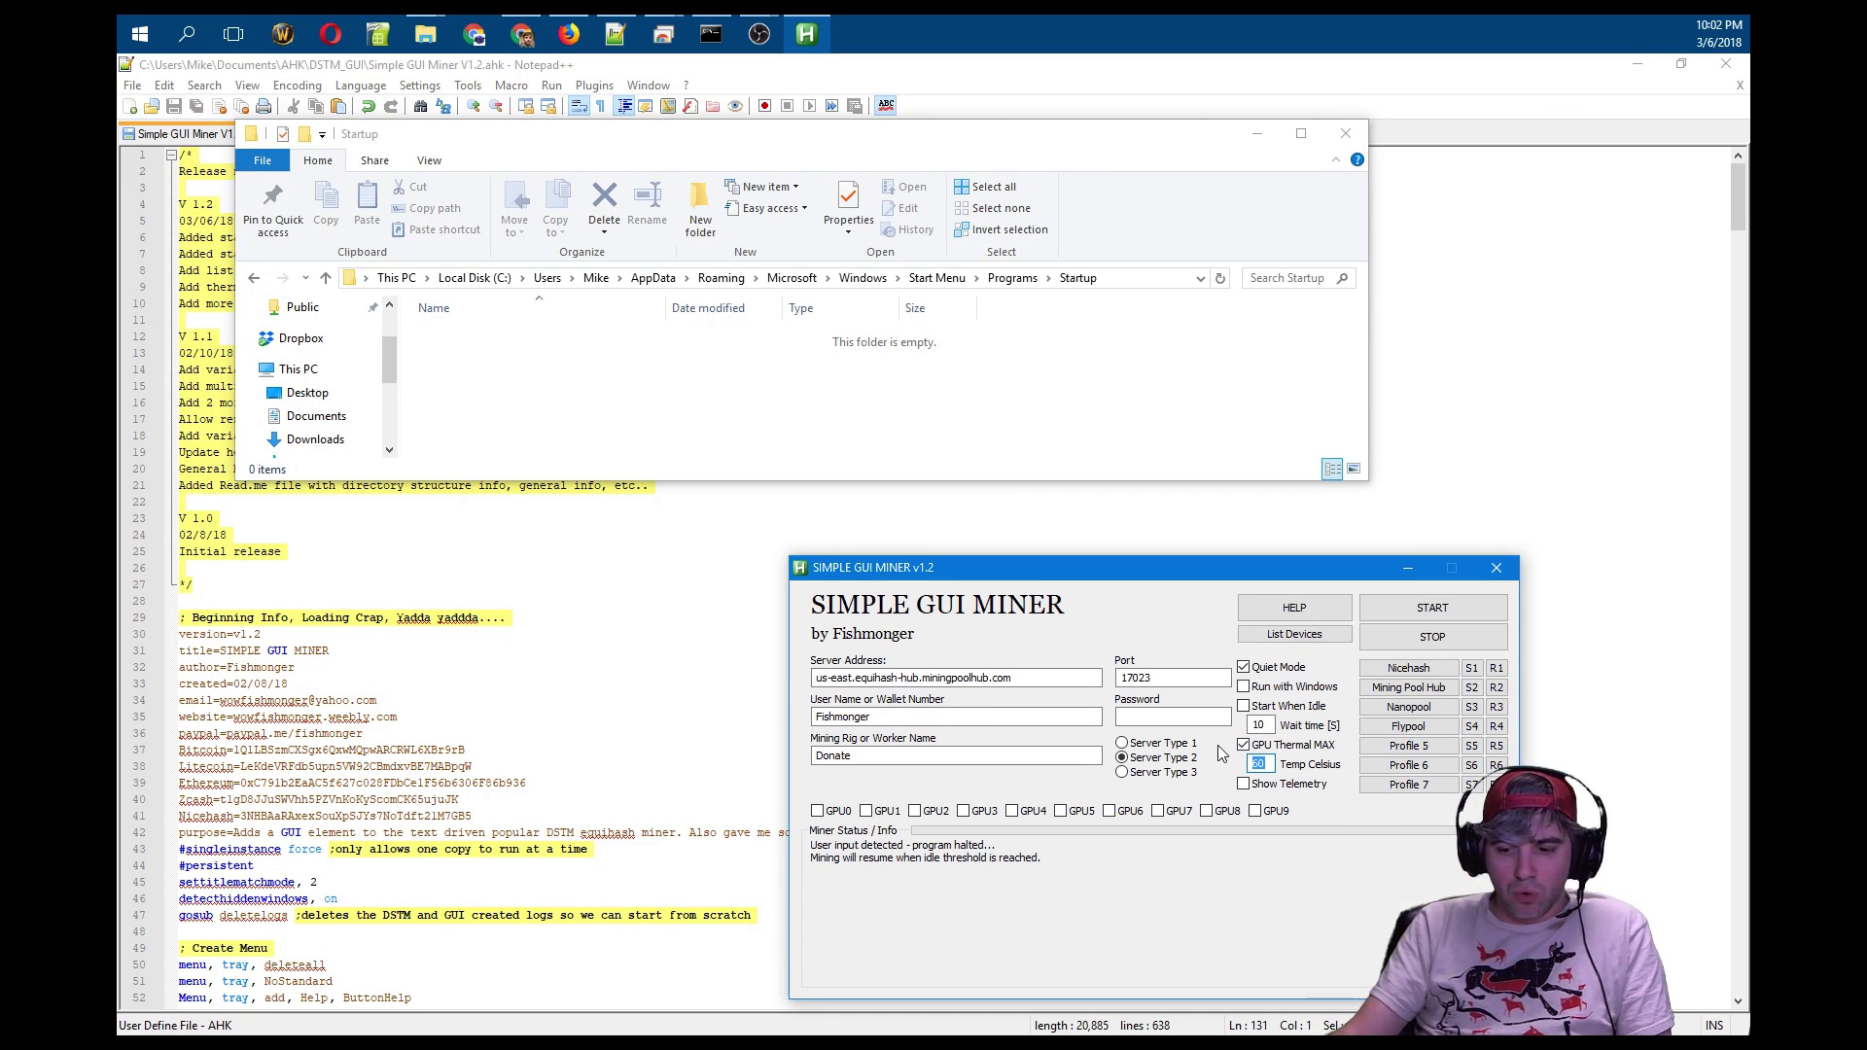
text(50)
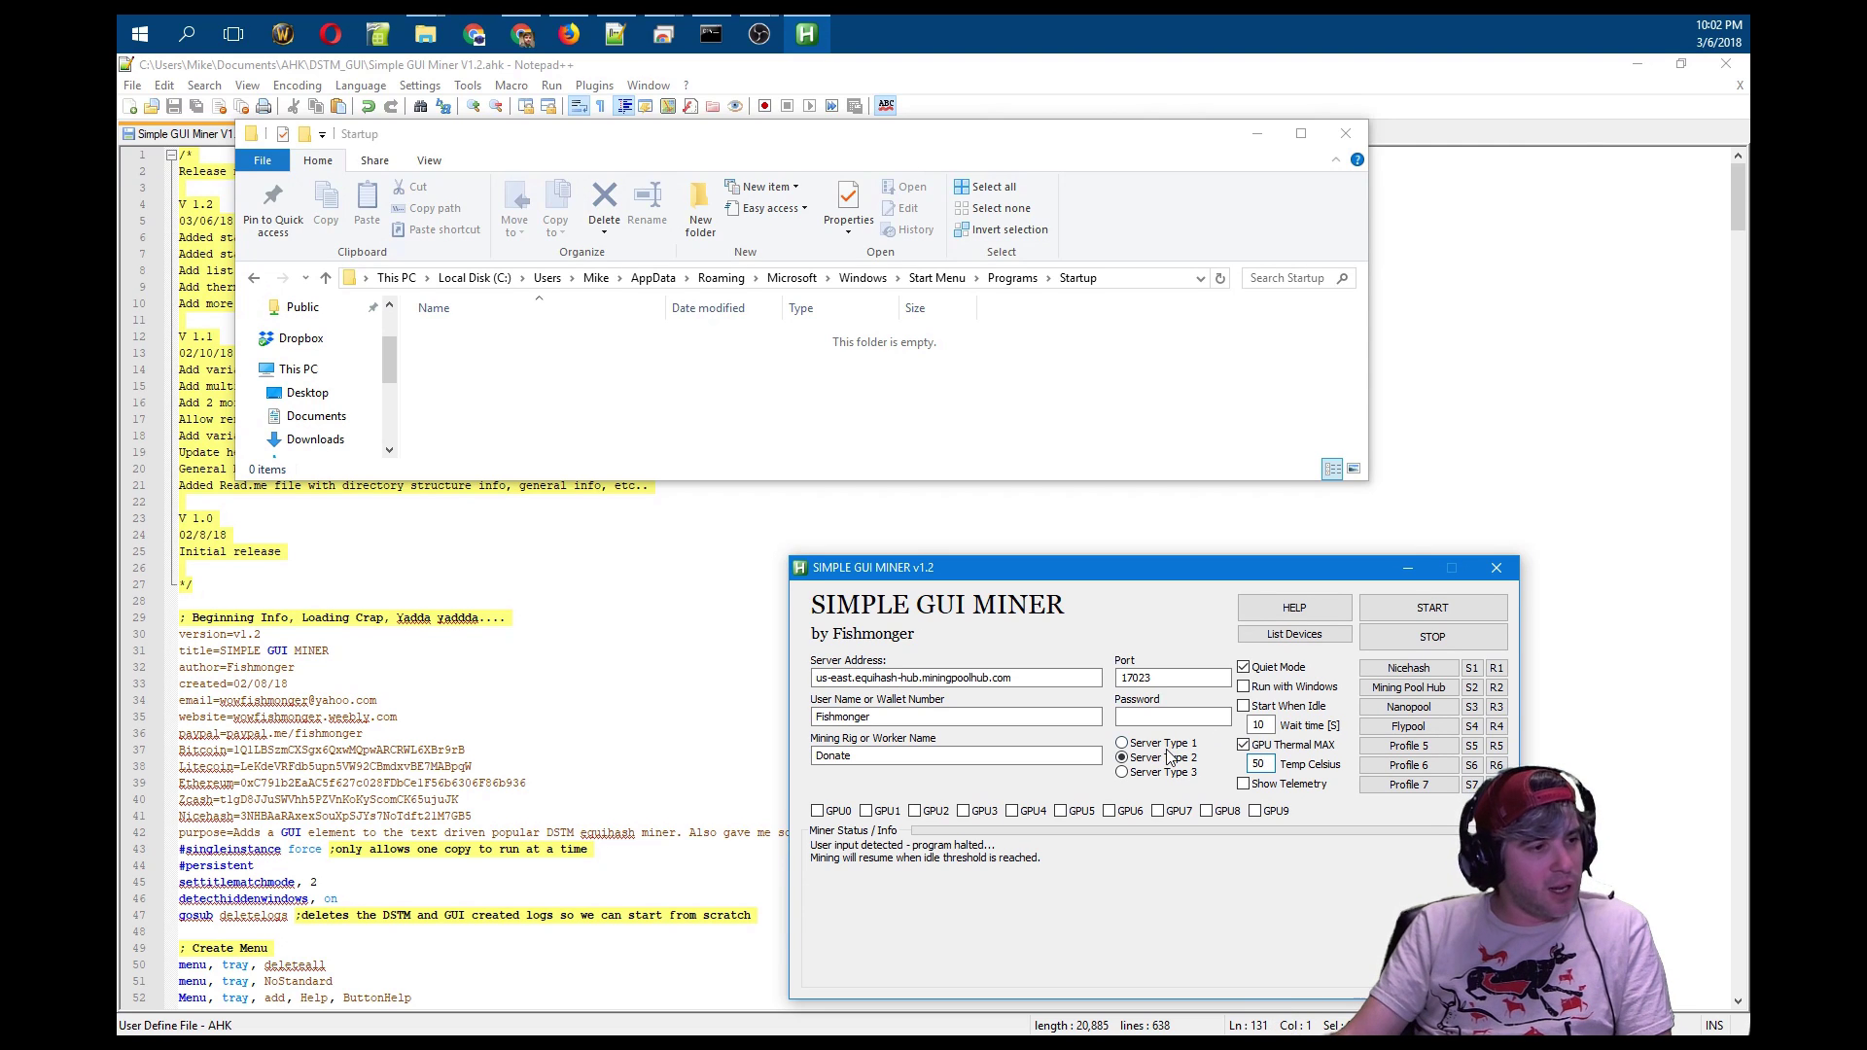
click(1402, 610)
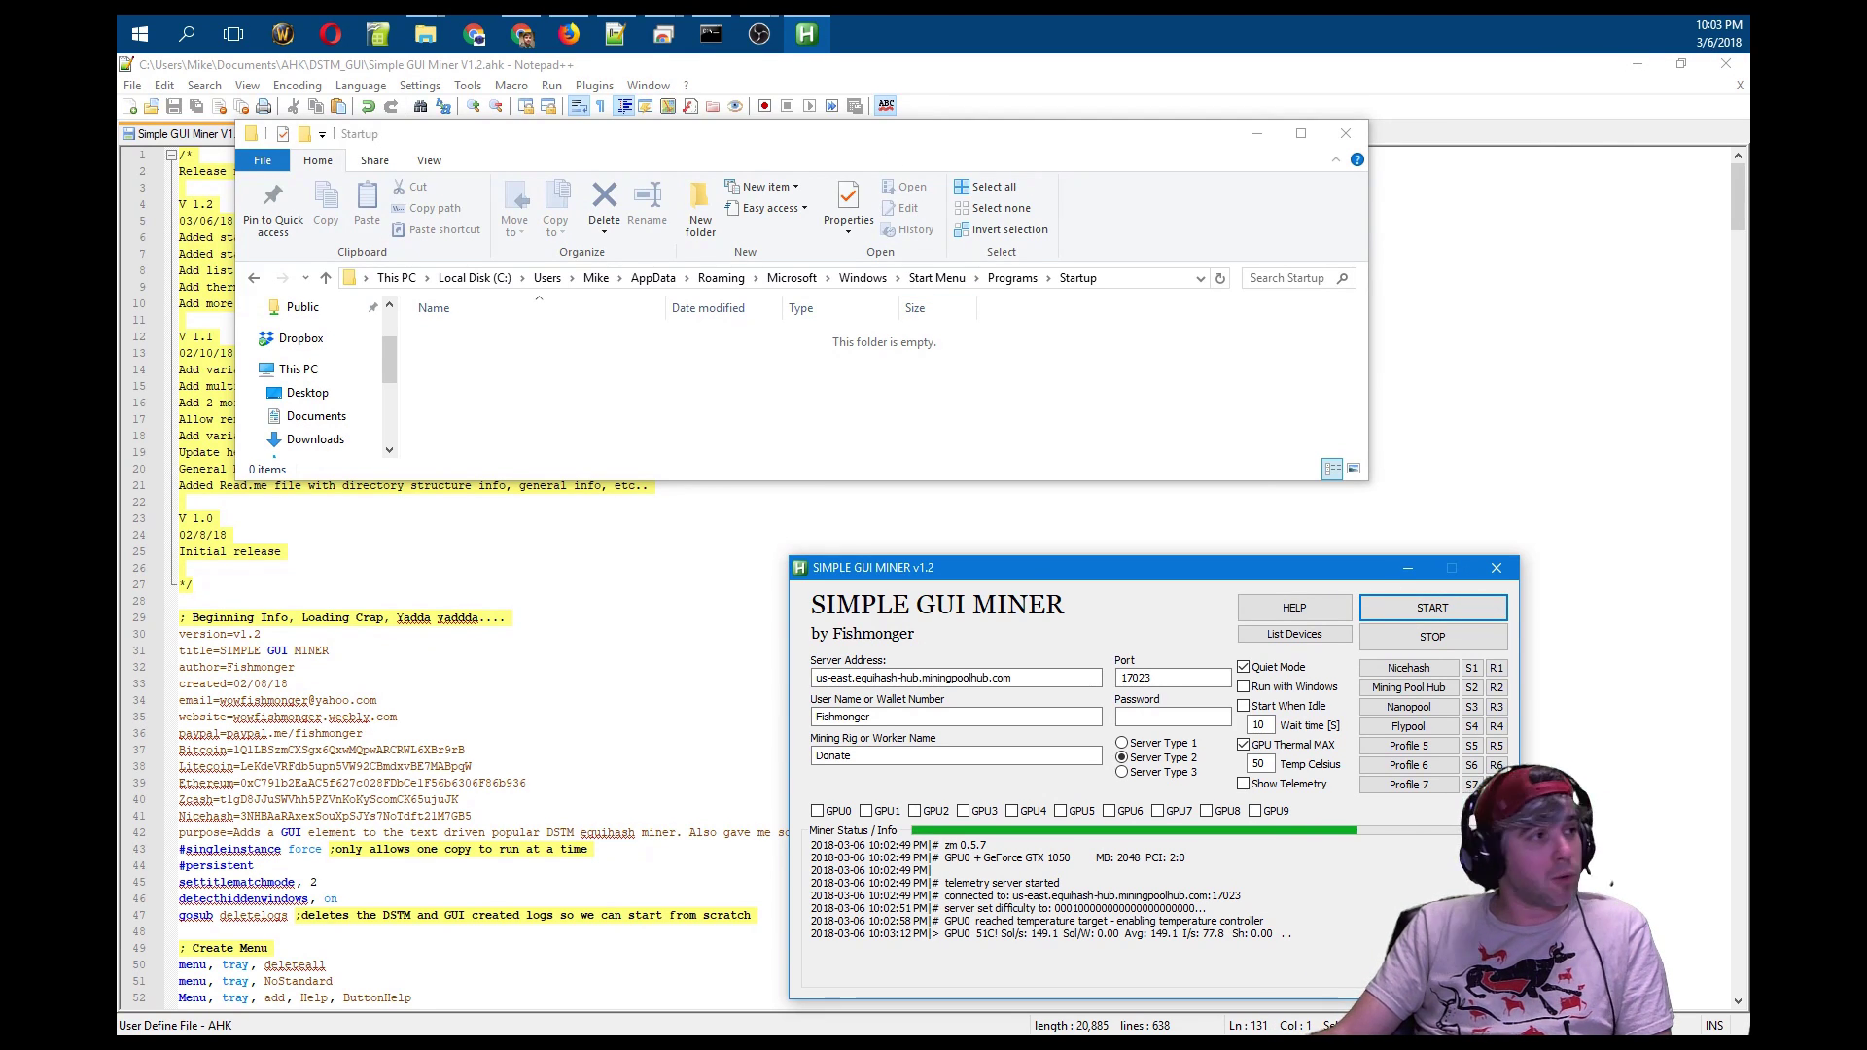
- Close the Startup folder, launch MSI Afterburner and raise the fan speed to 100
click(1638, 65)
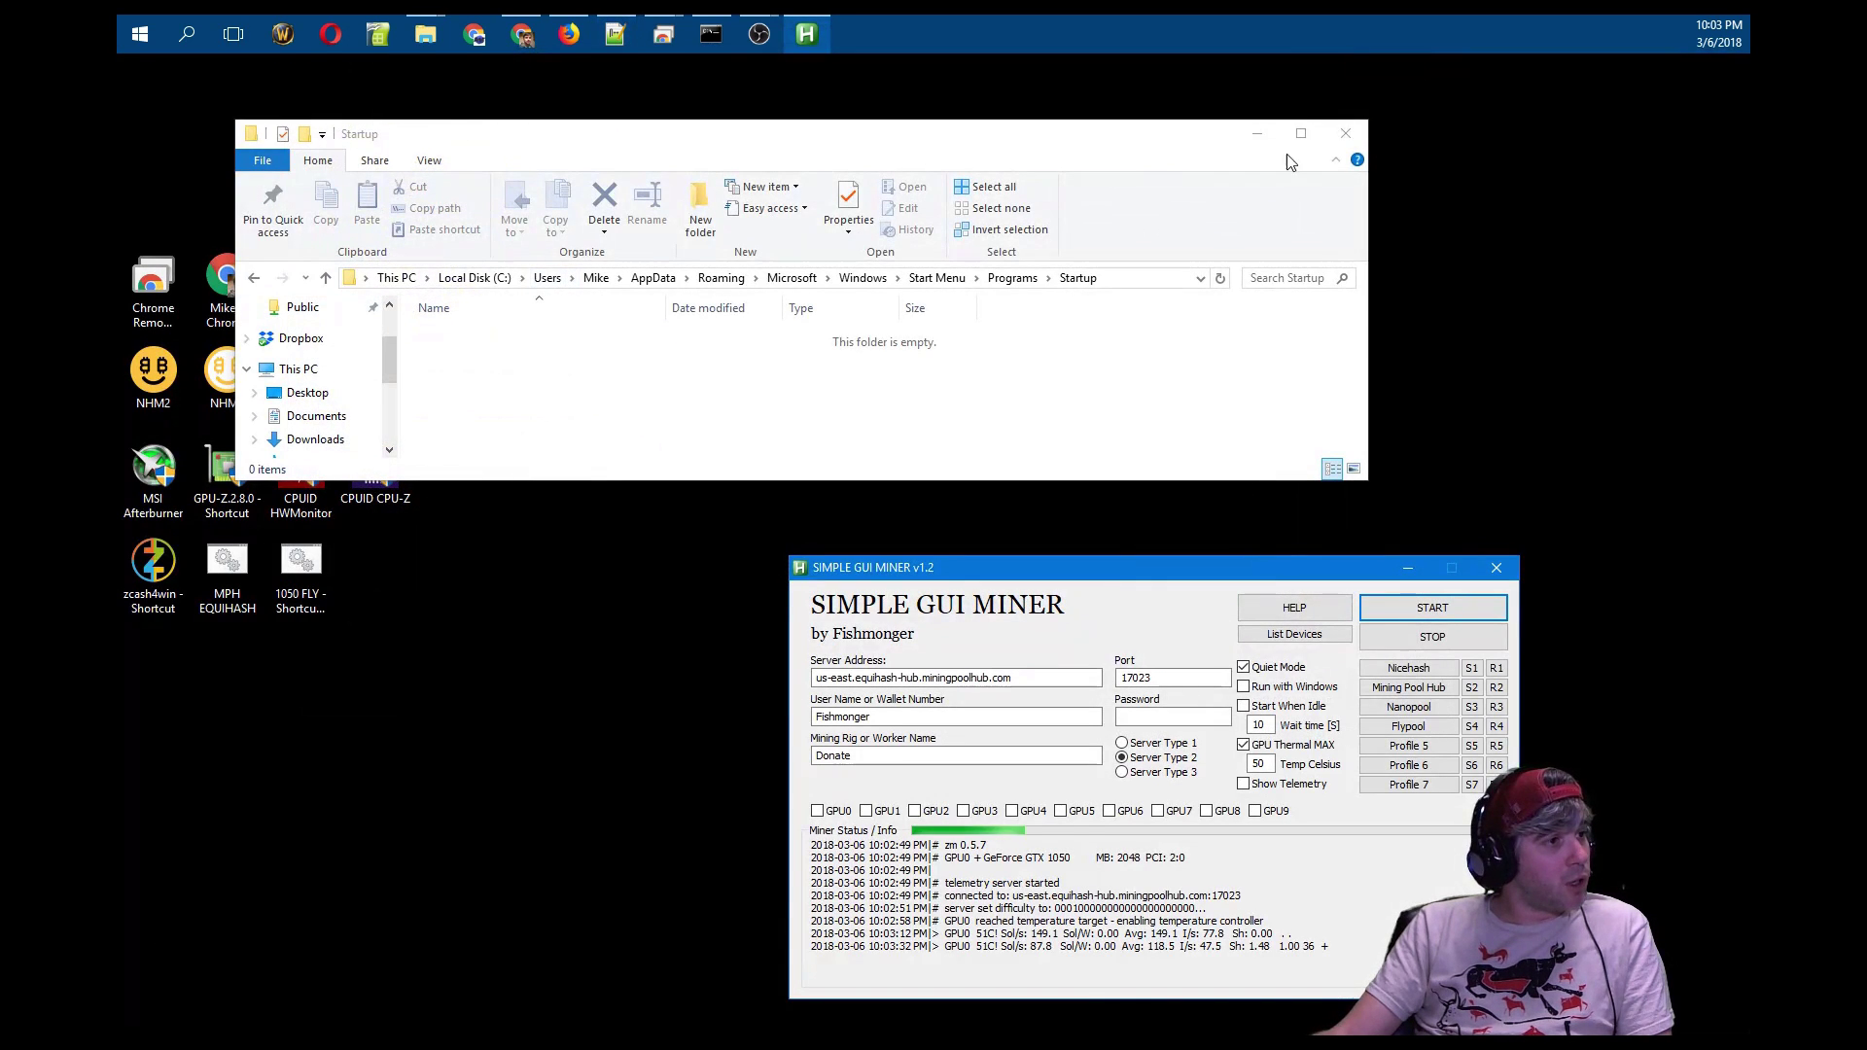
click(1345, 134)
double_click(146, 494)
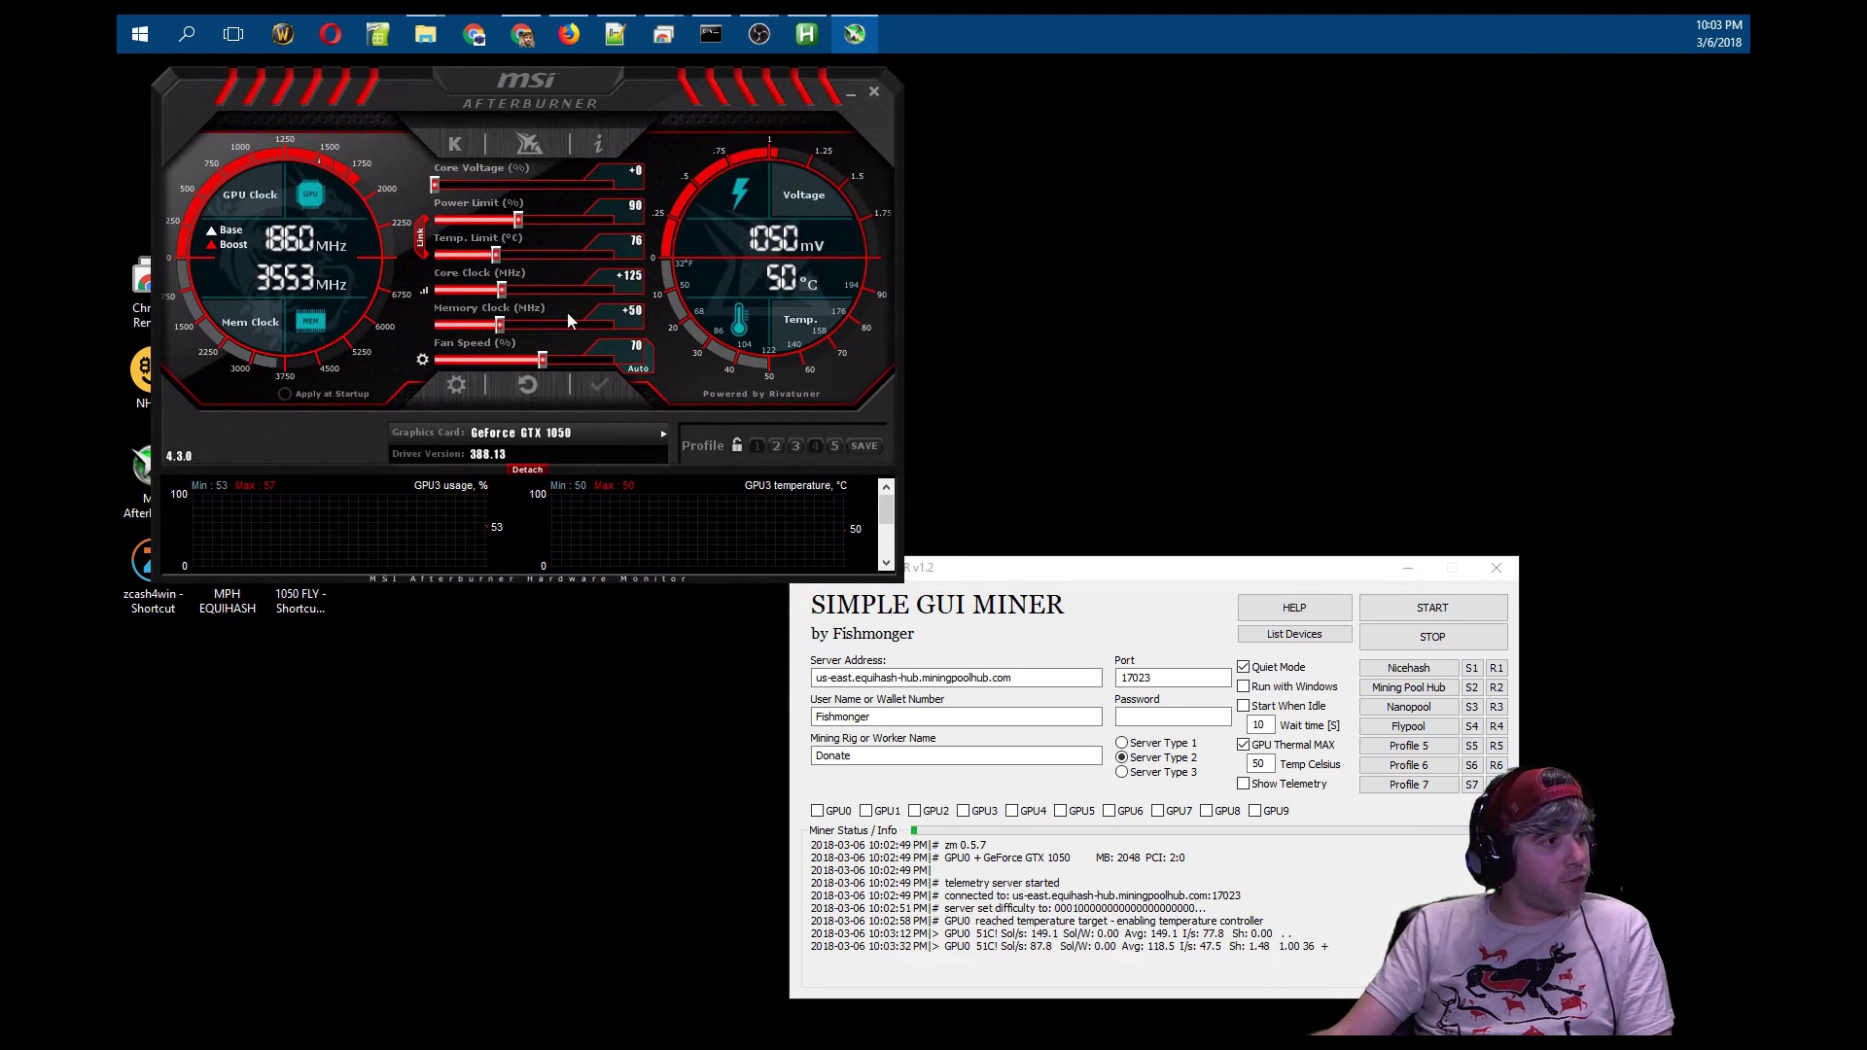
drag(542, 360, 608, 383)
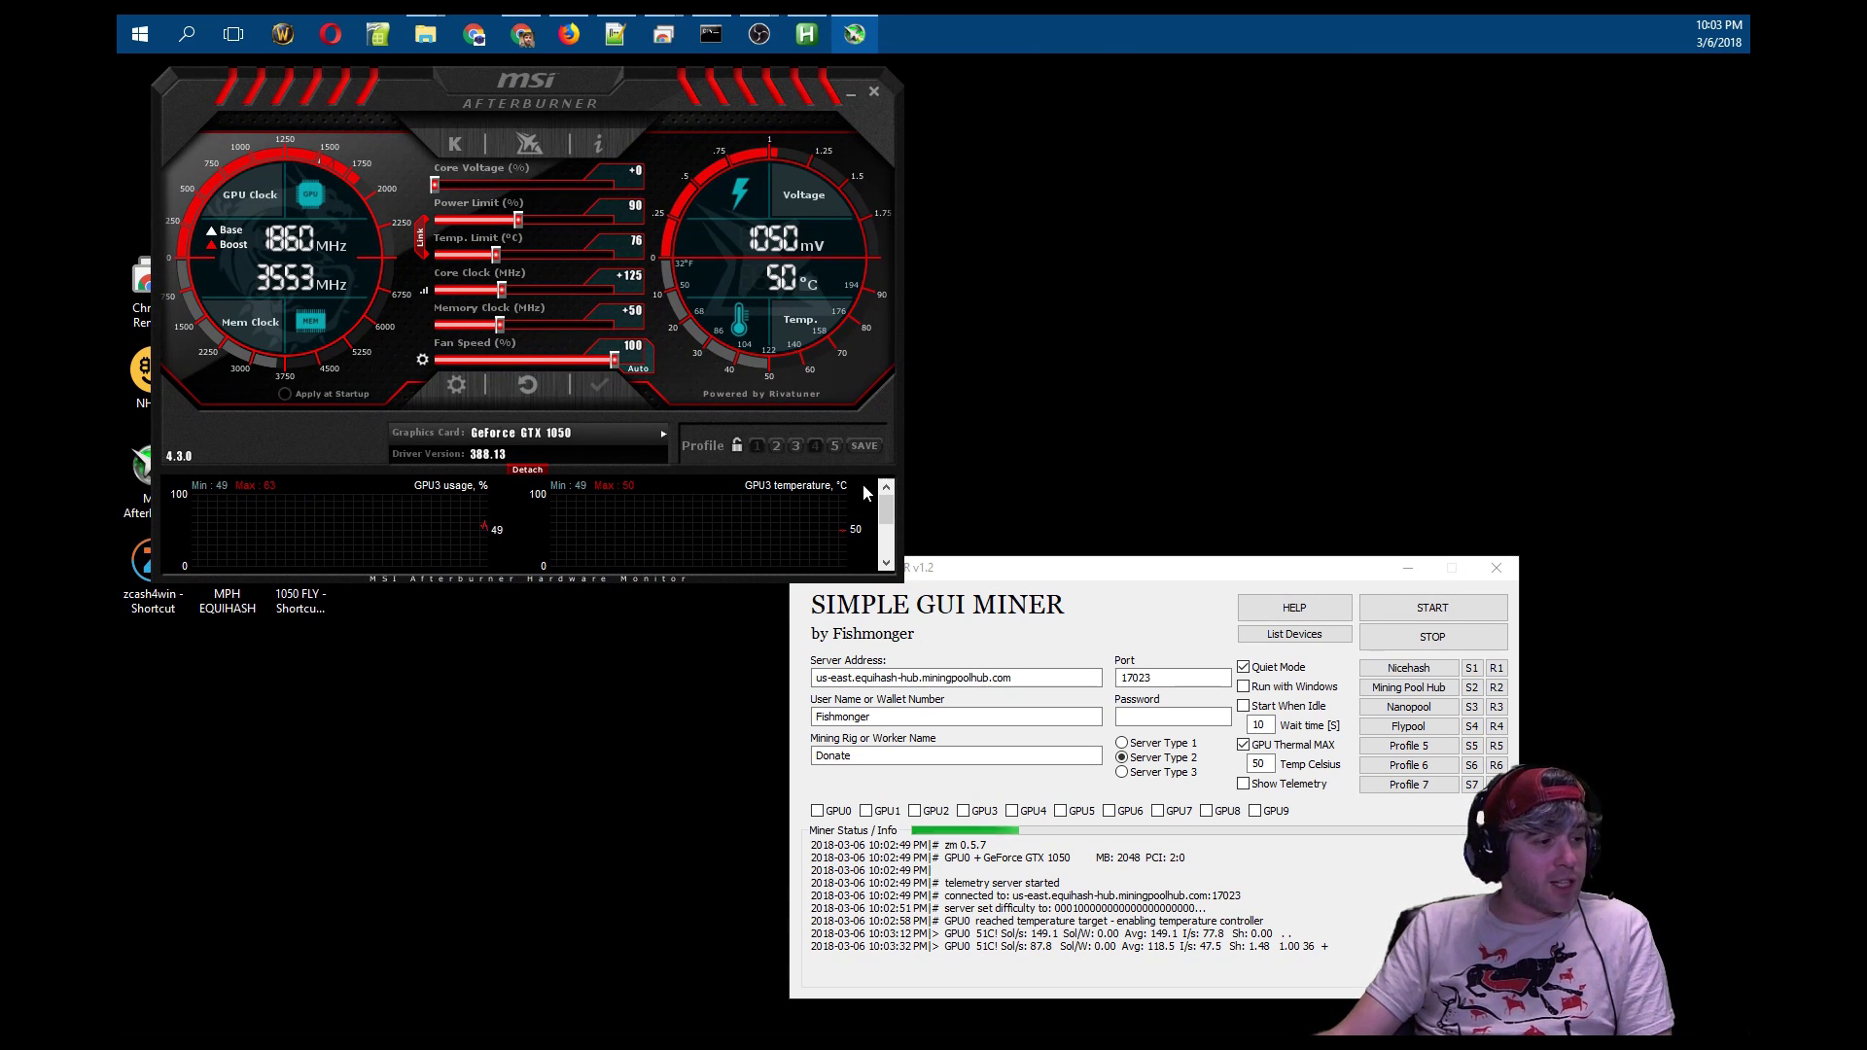
drag(1119, 567, 1243, 153)
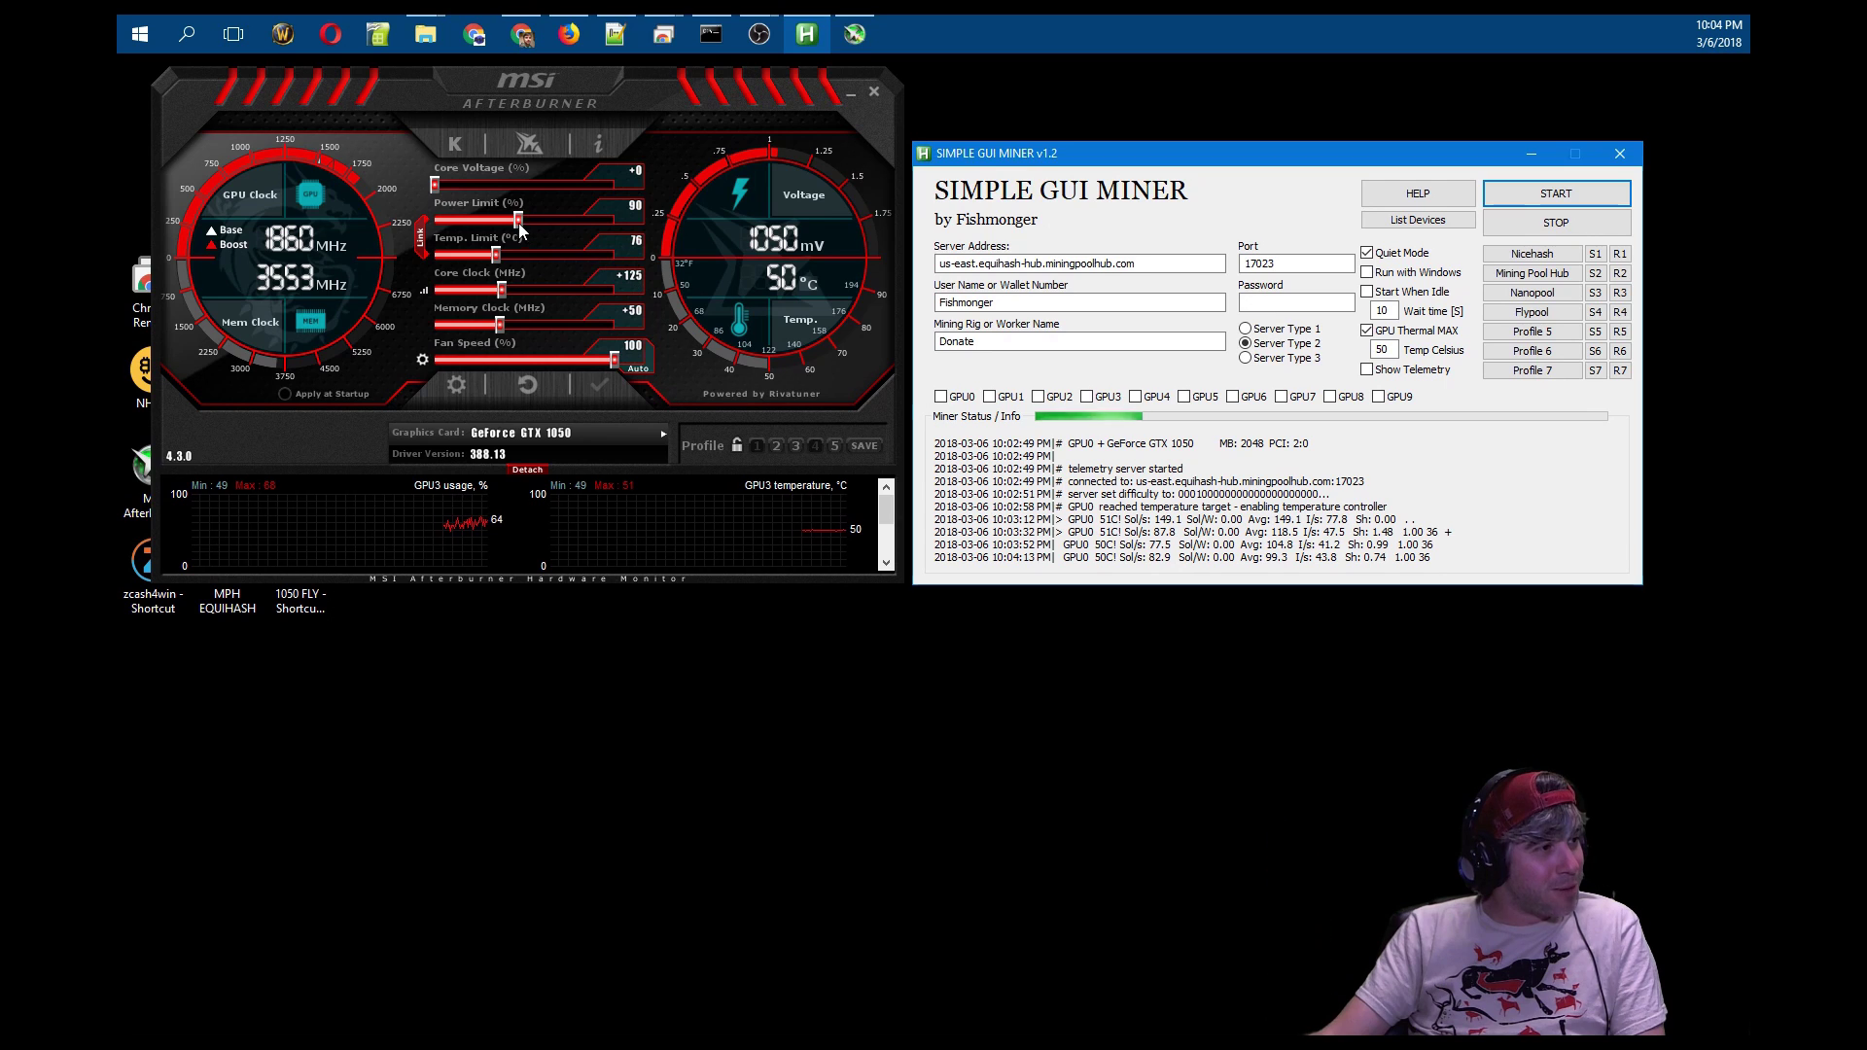
- Lower the GPU power limit to 80 and the core clock offset to about -45, applying each
drag(518, 221, 485, 224)
drag(502, 295, 478, 295)
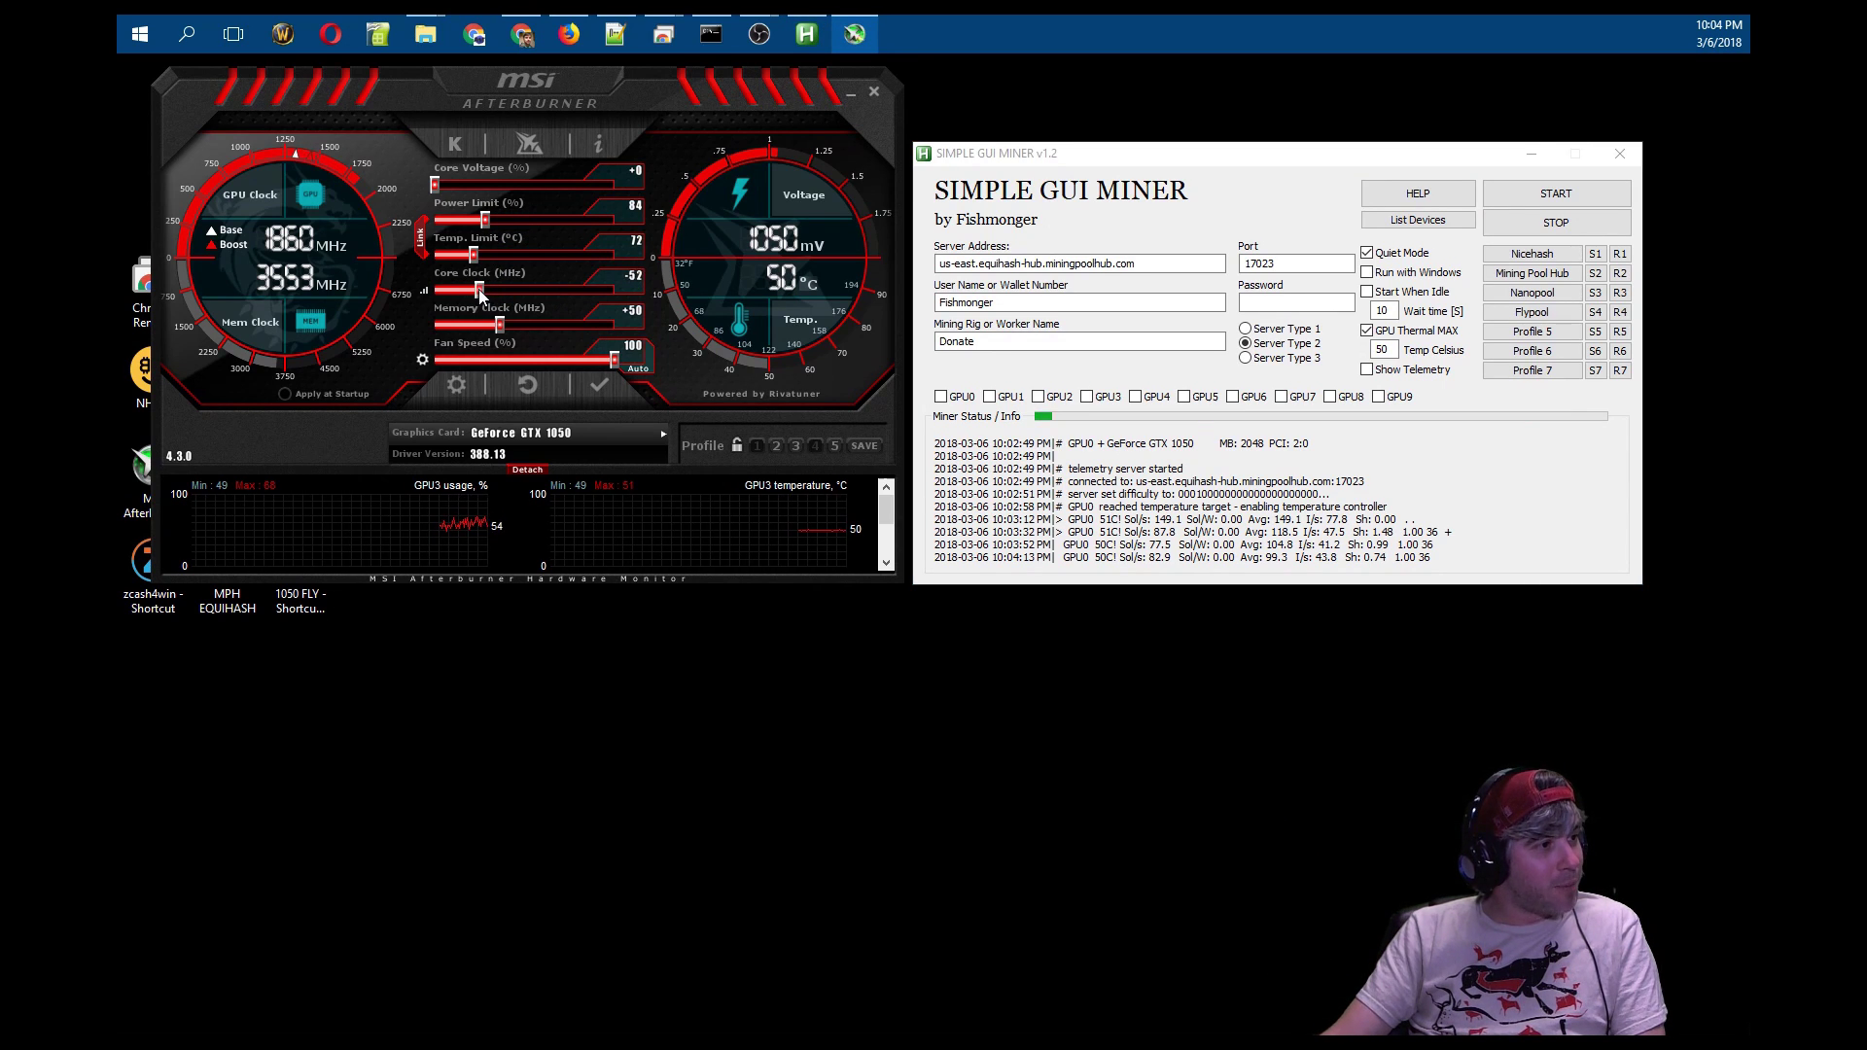
click(599, 379)
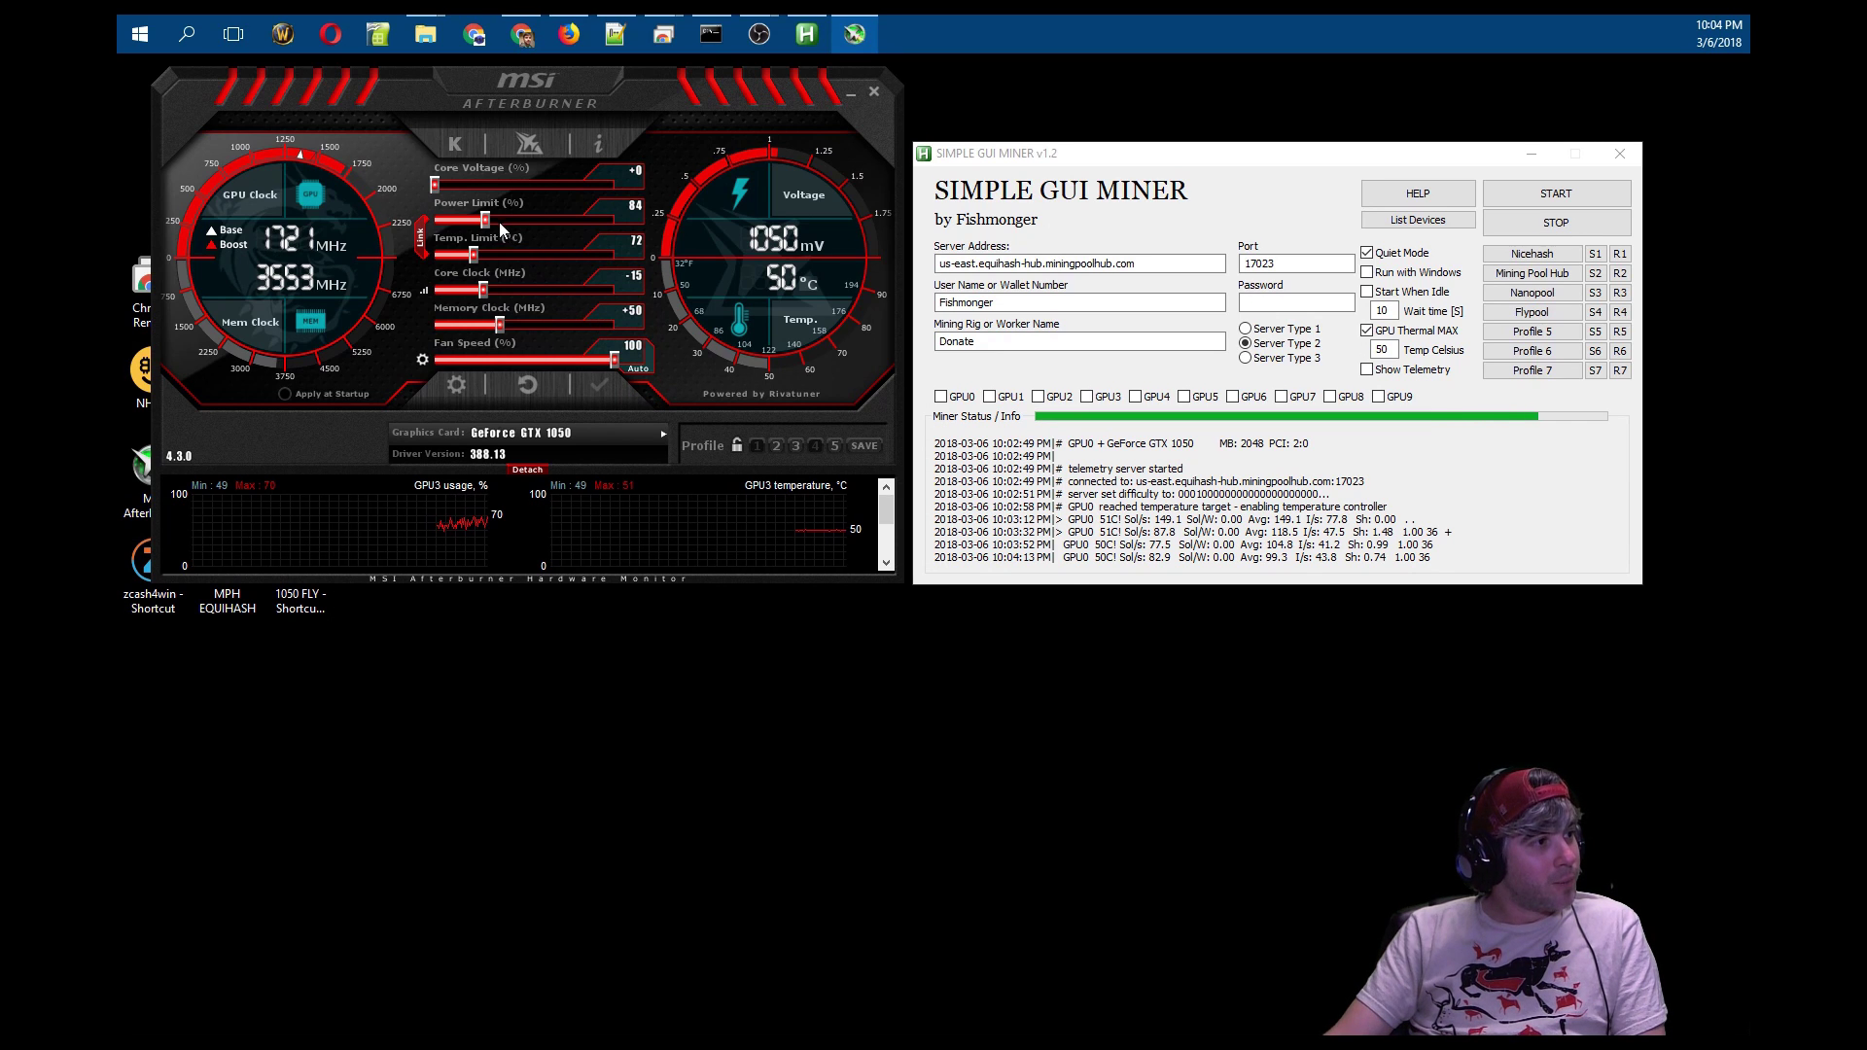
drag(486, 220, 469, 217)
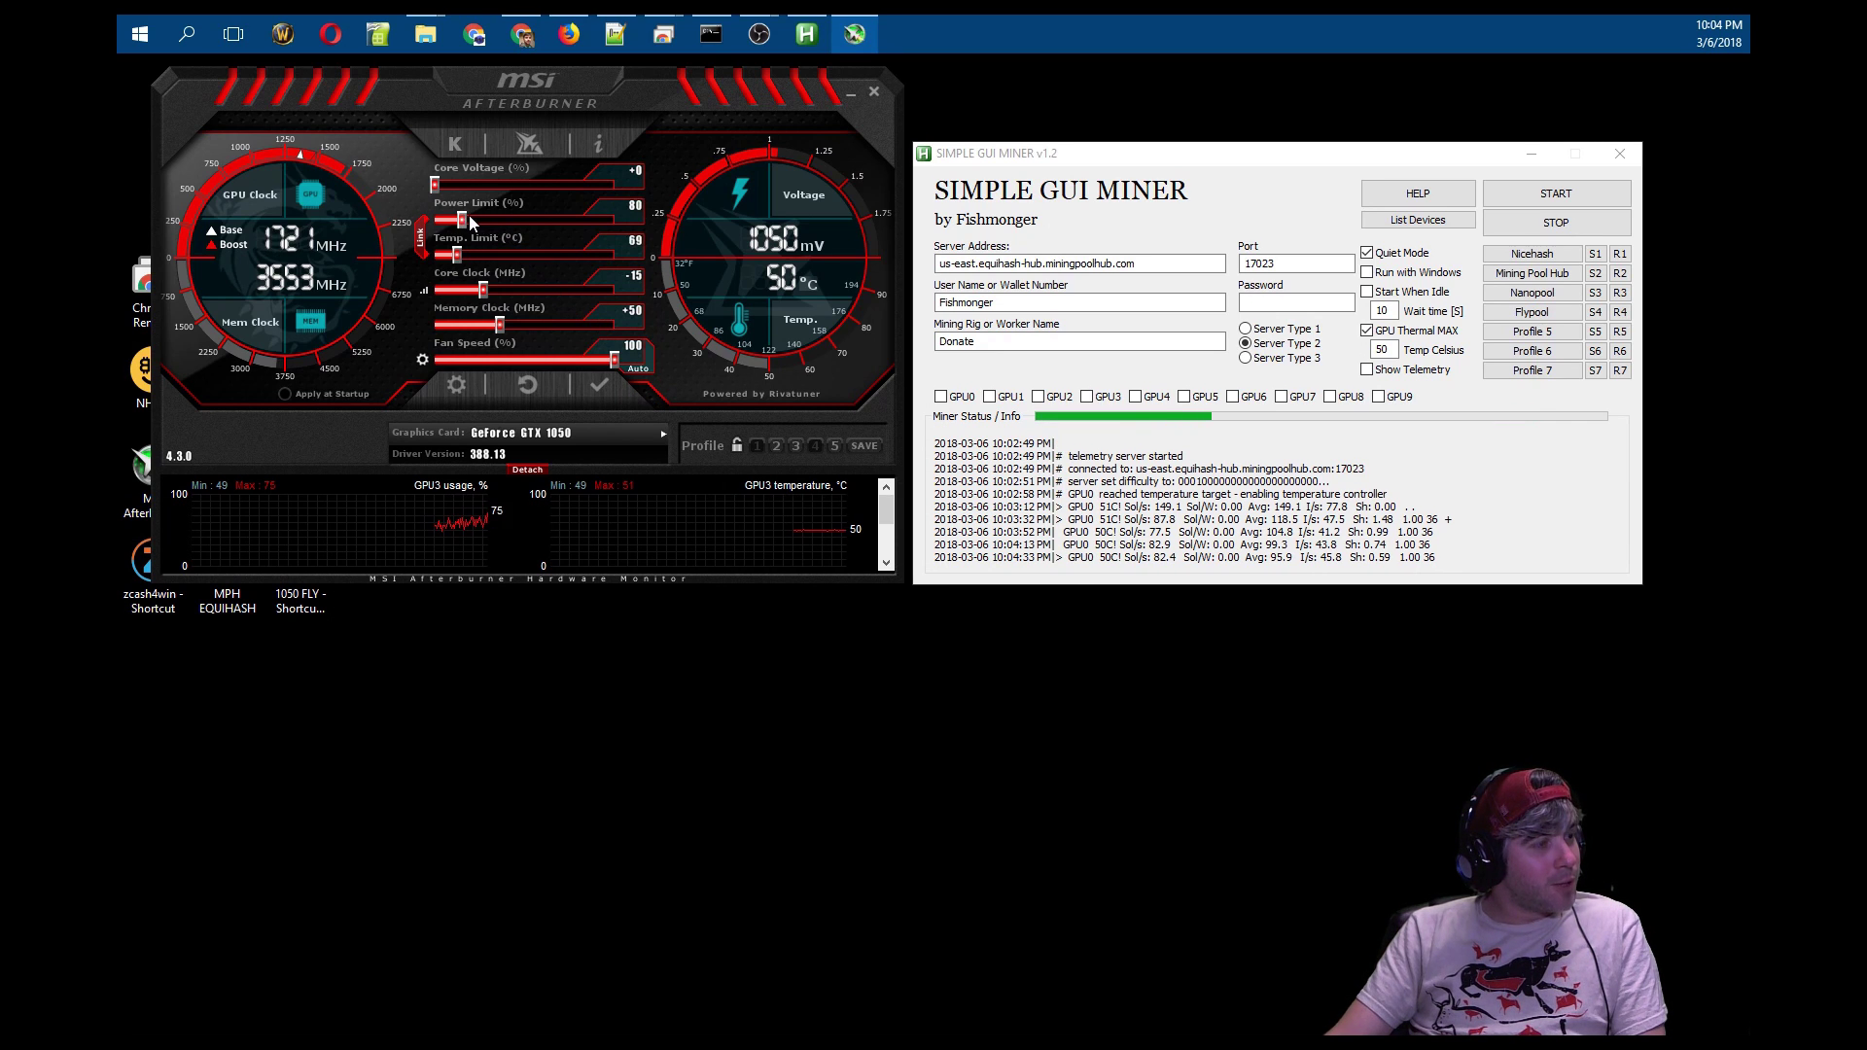
click(593, 379)
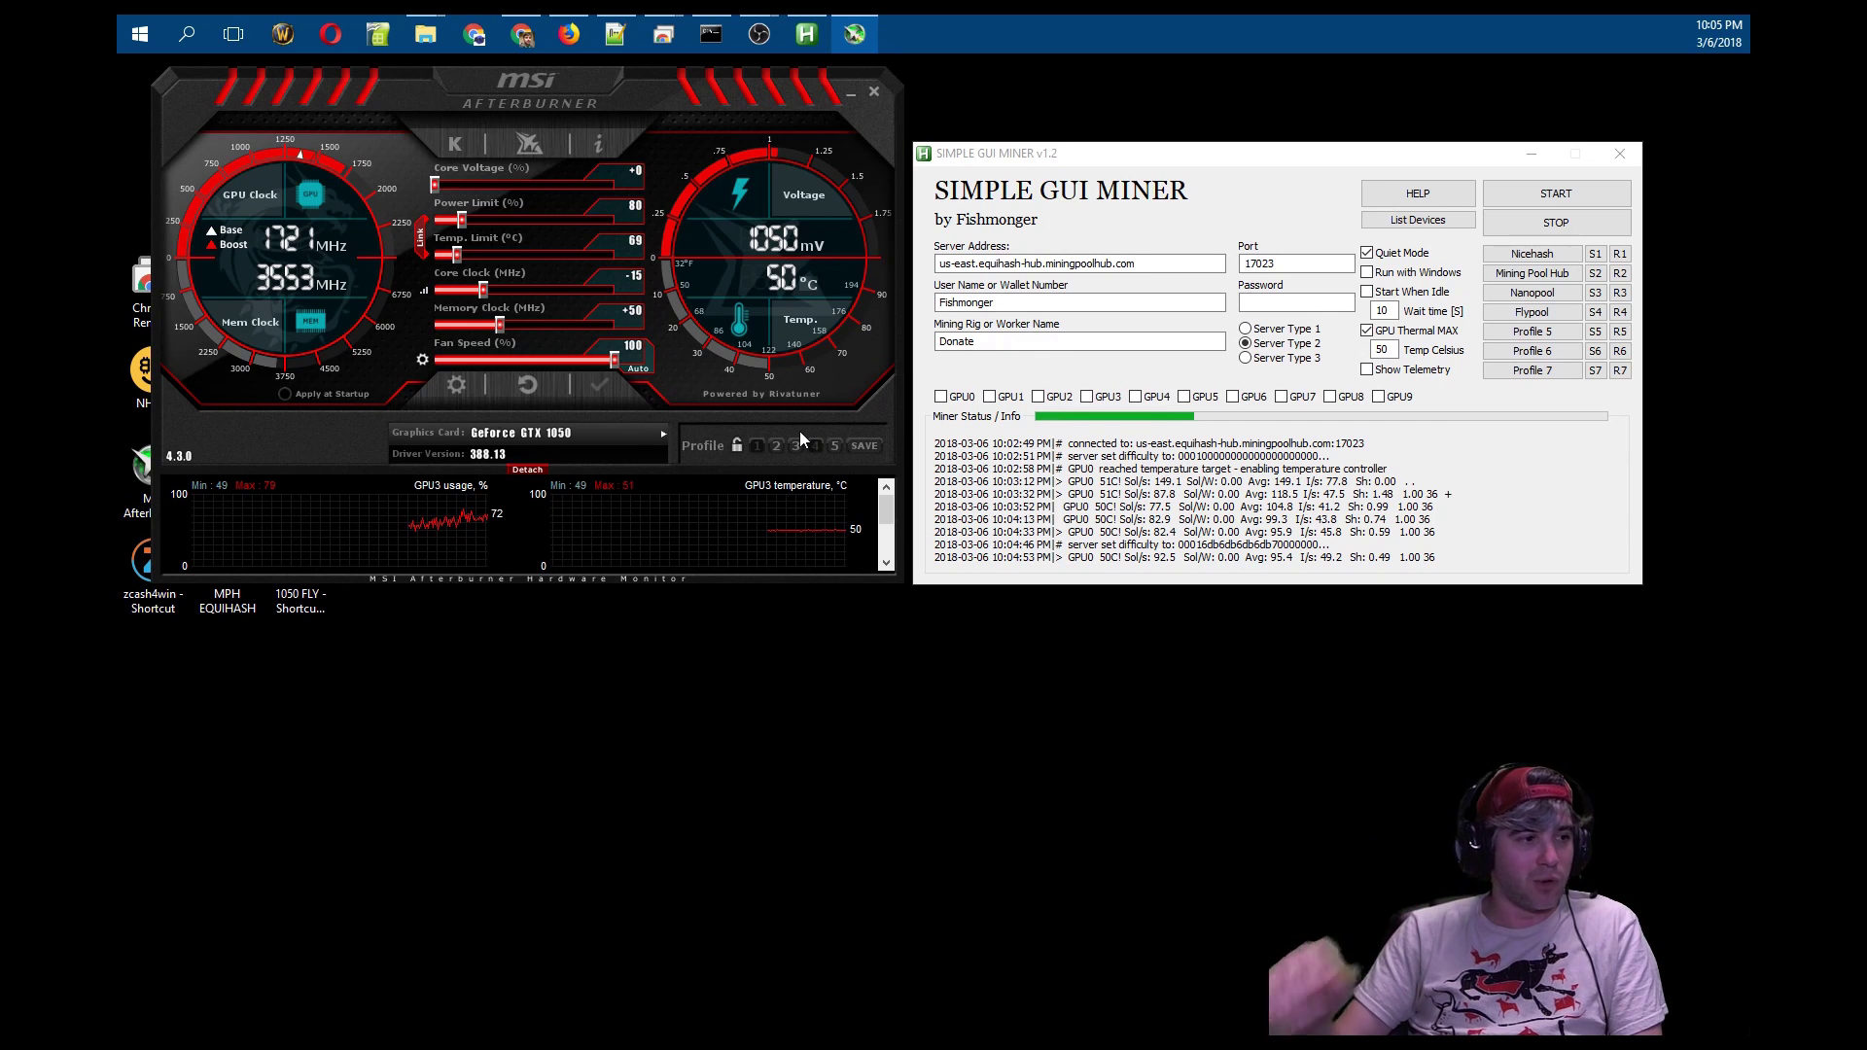
- Set the core clock offset to -50 and memory to -150 in profile slot 5, then apply
click(835, 446)
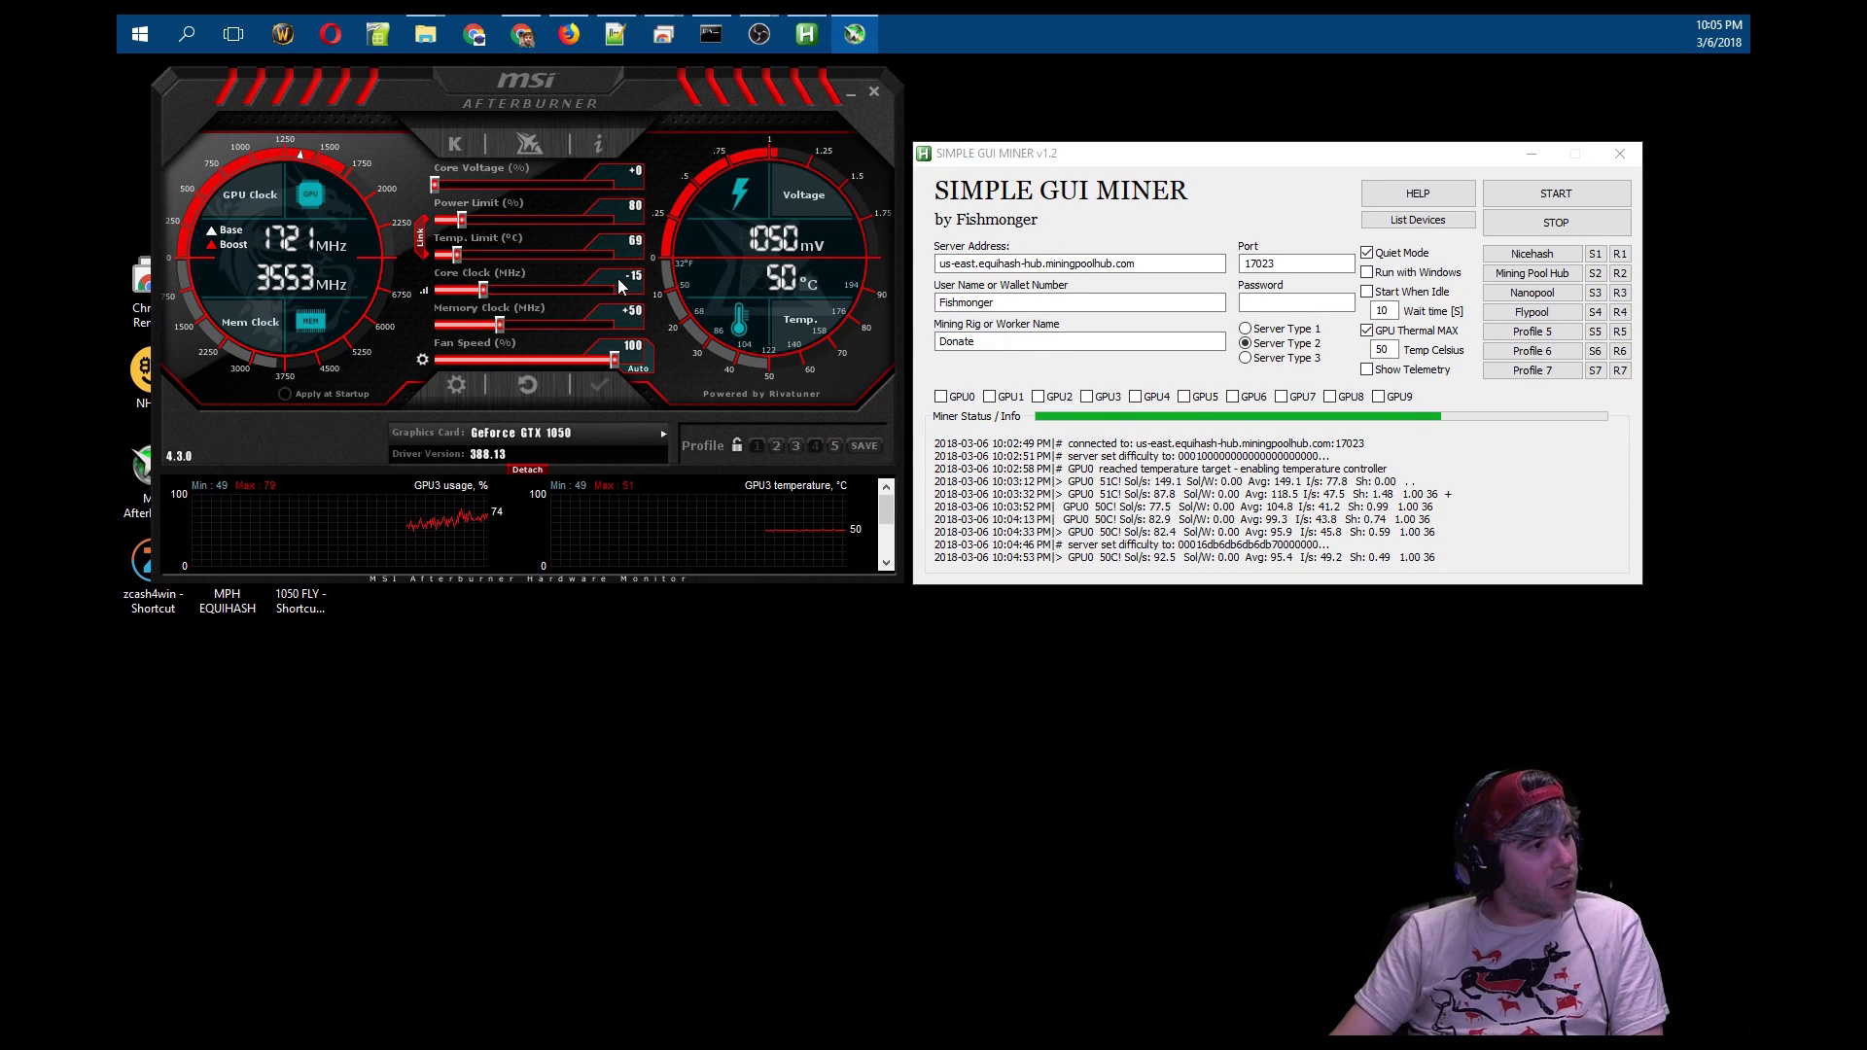
text(-50)
key(Return)
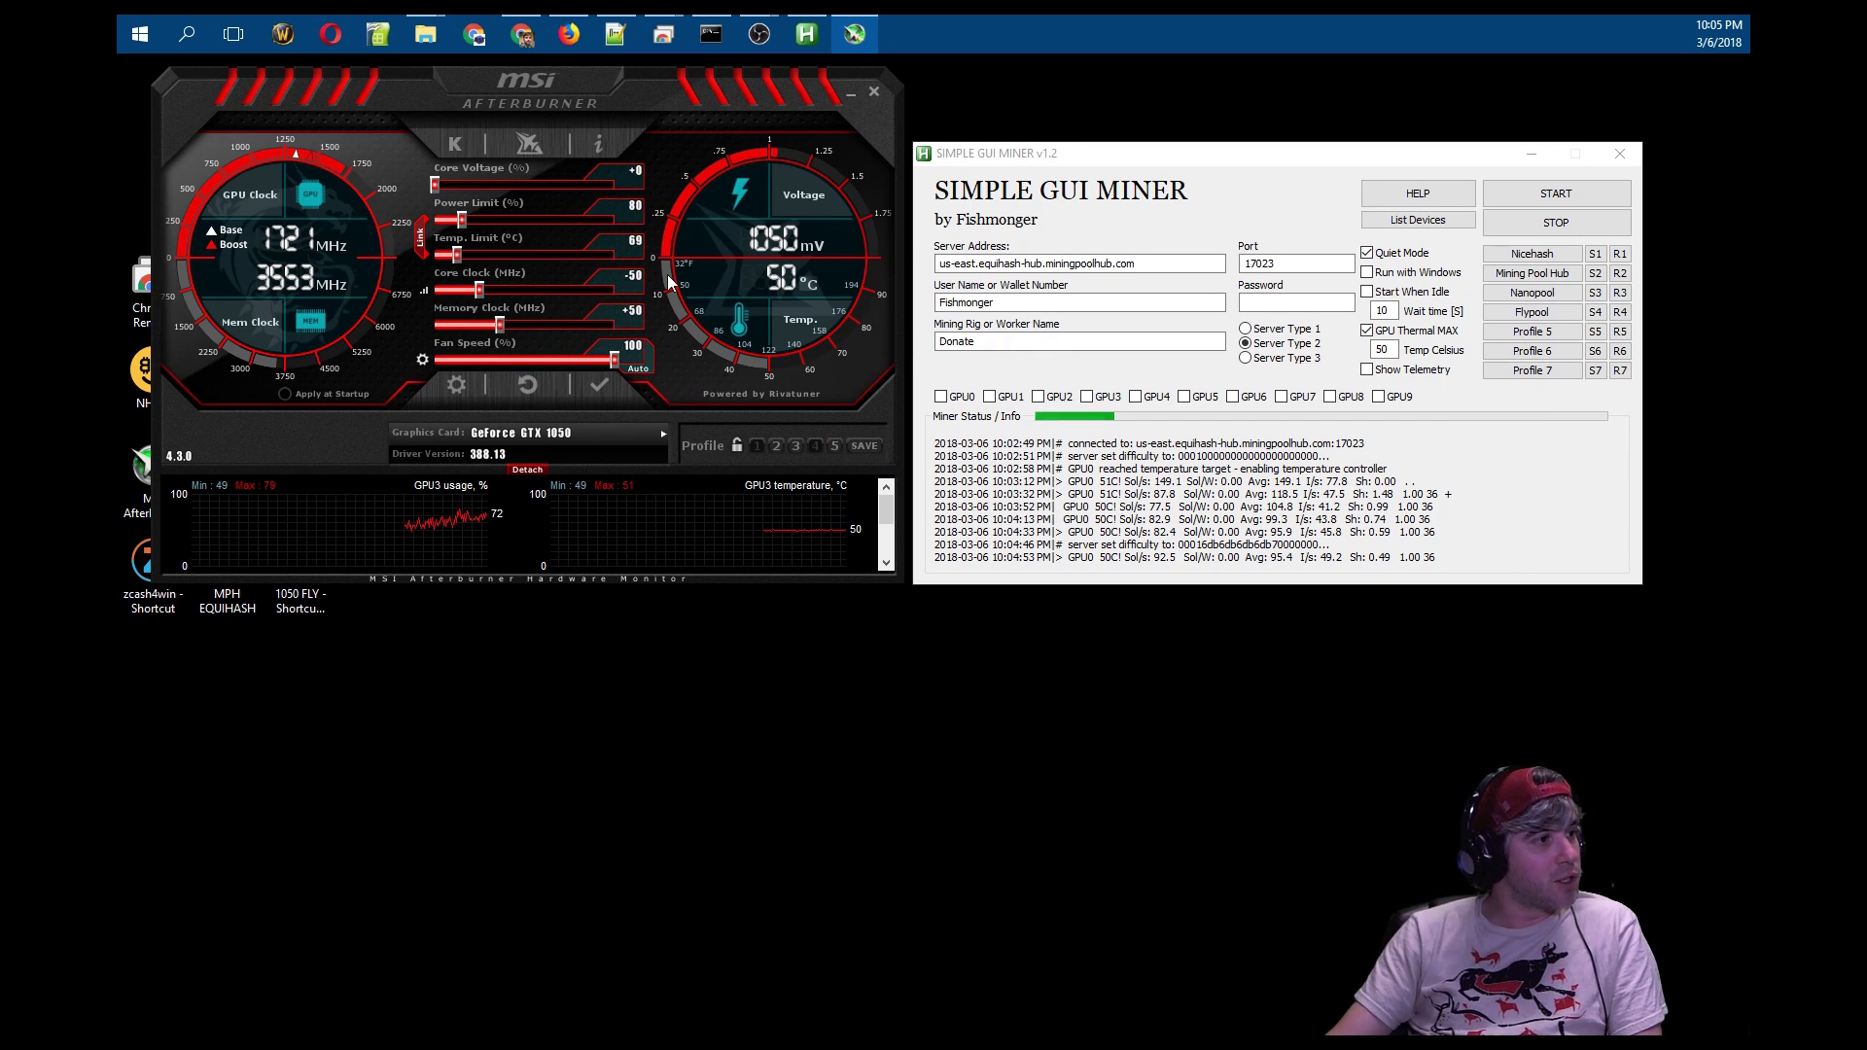
text(-150)
key(Return)
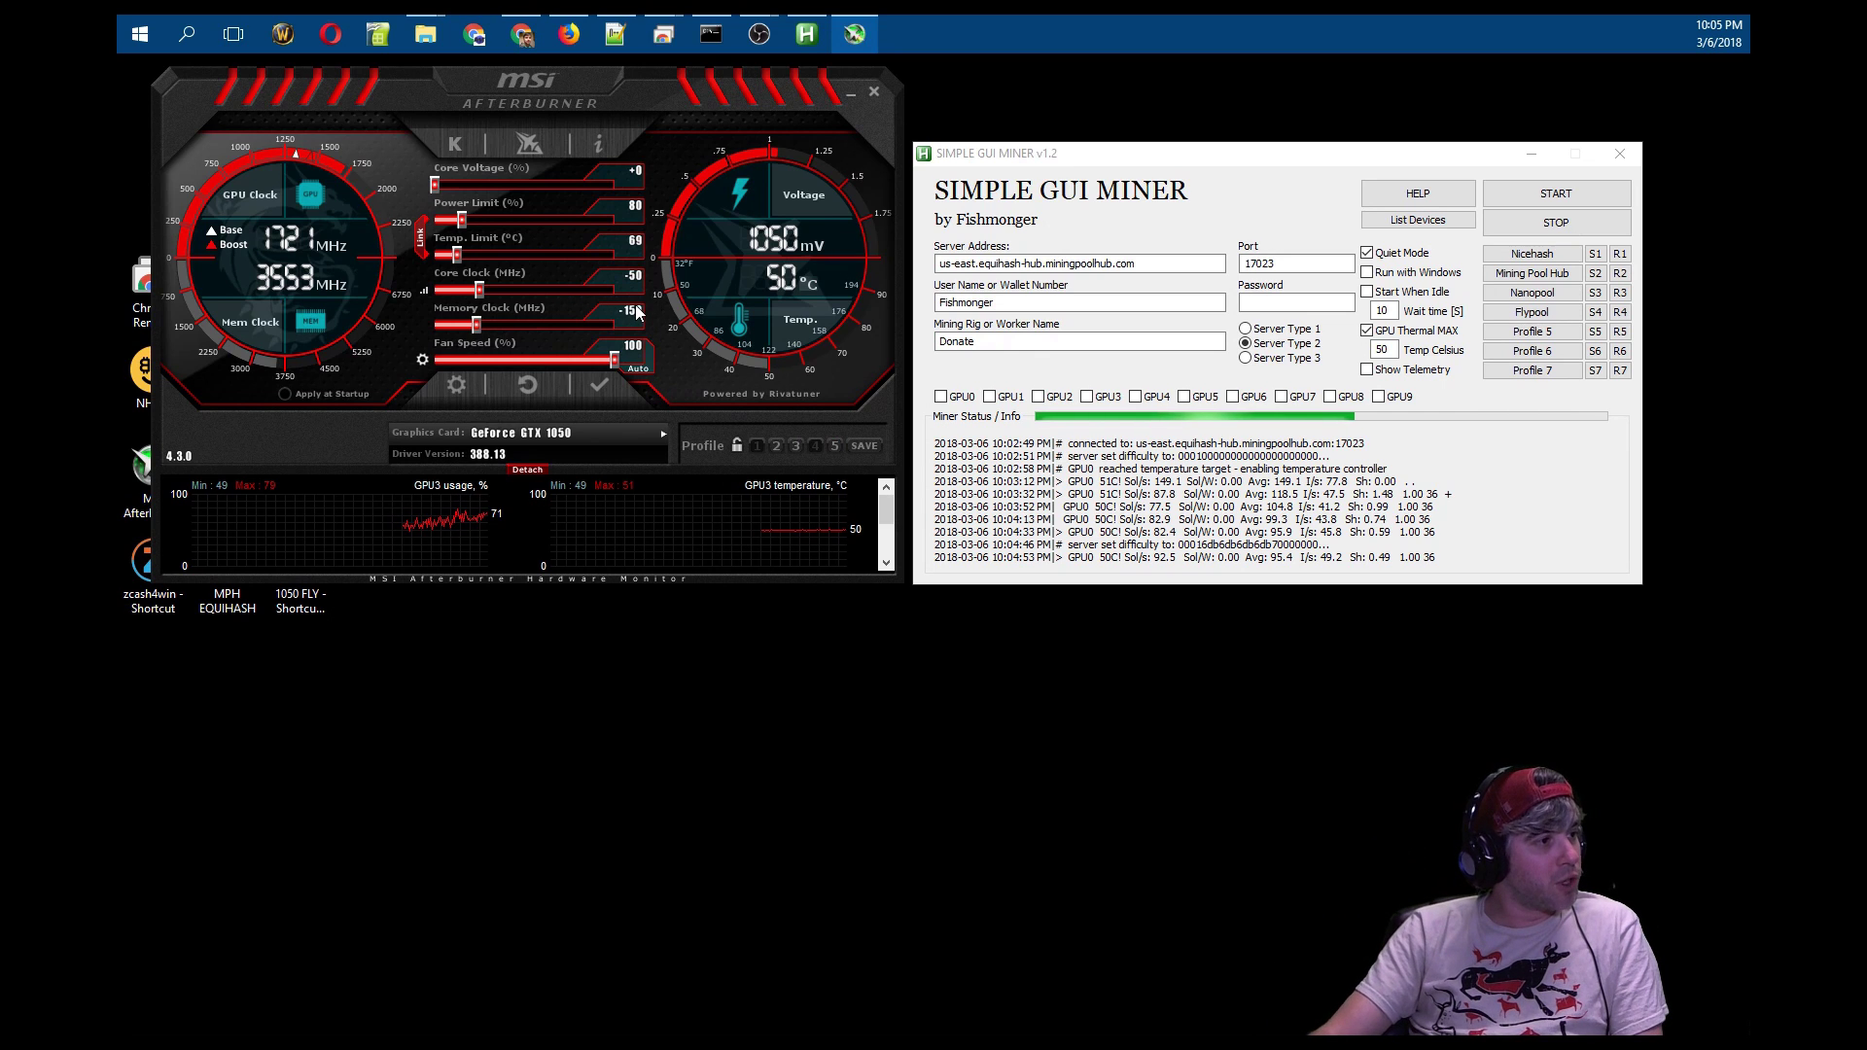
click(608, 391)
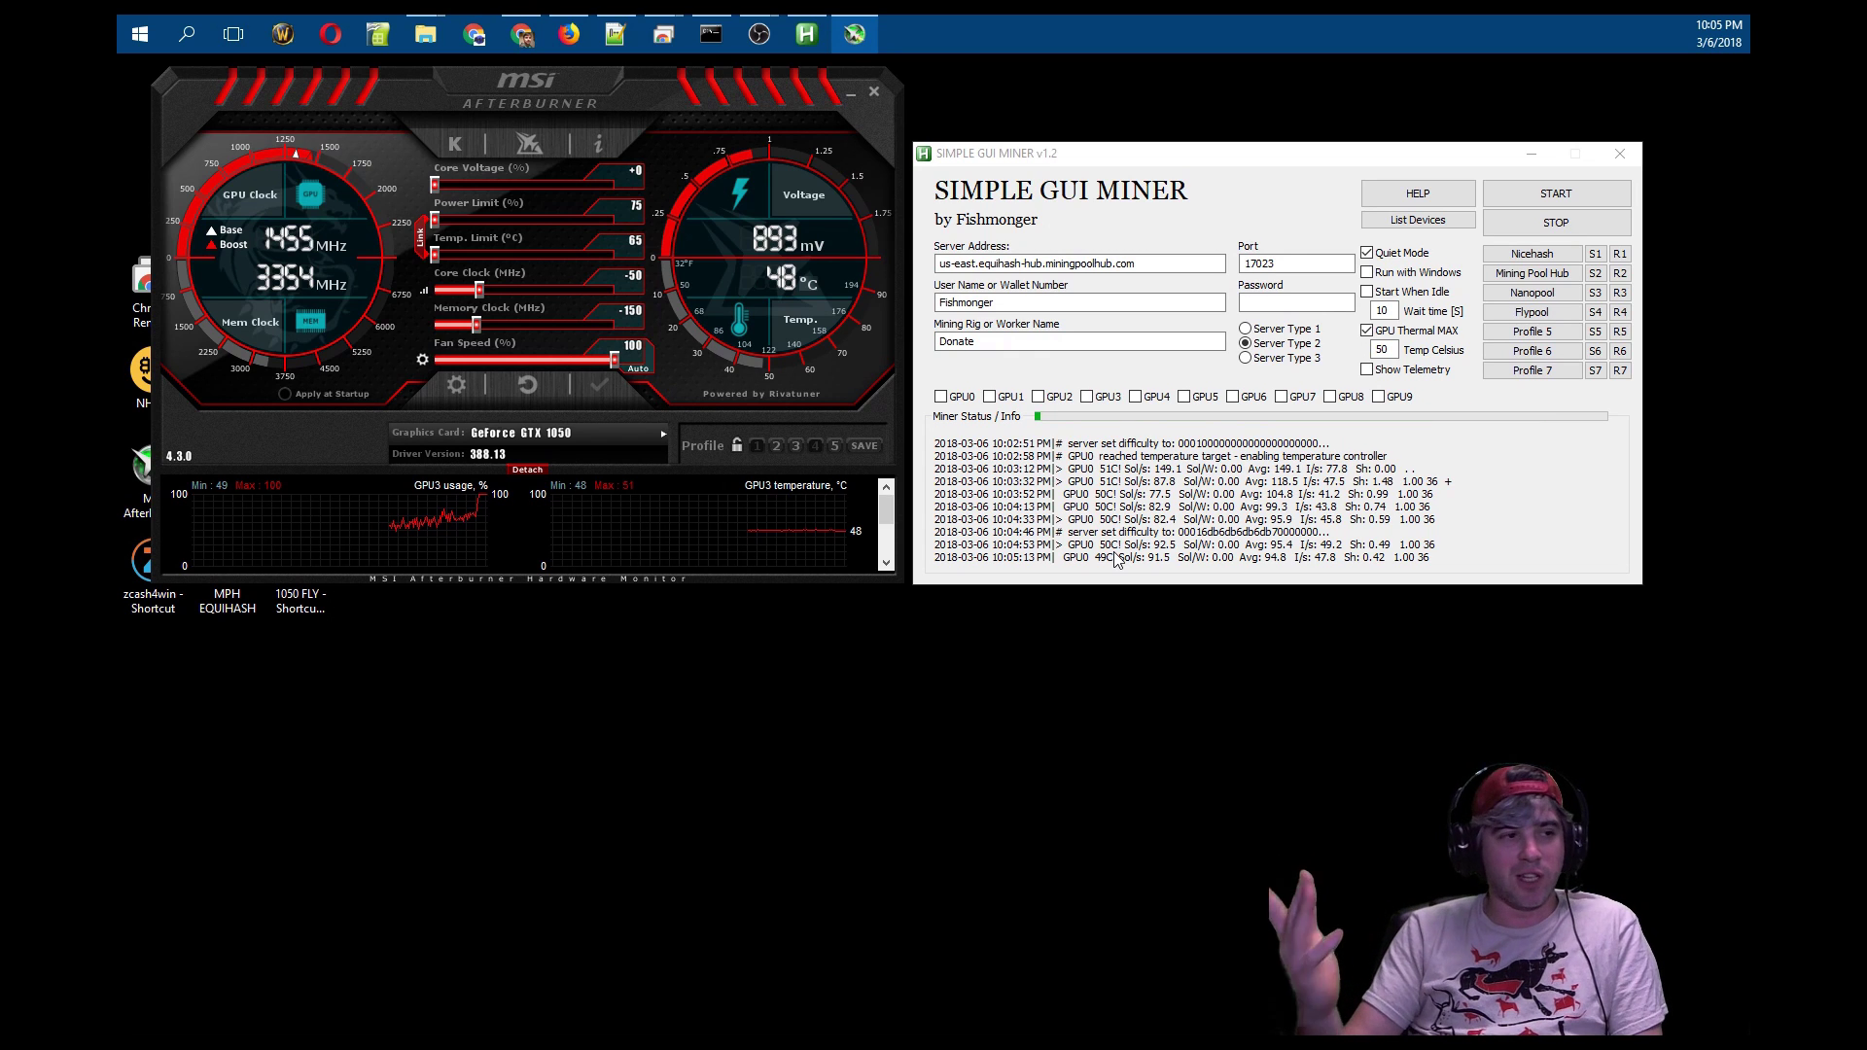
- Stop mining, snap the Chrome NiceHash stats page to the left half, and tick Show Telemetry
click(1546, 226)
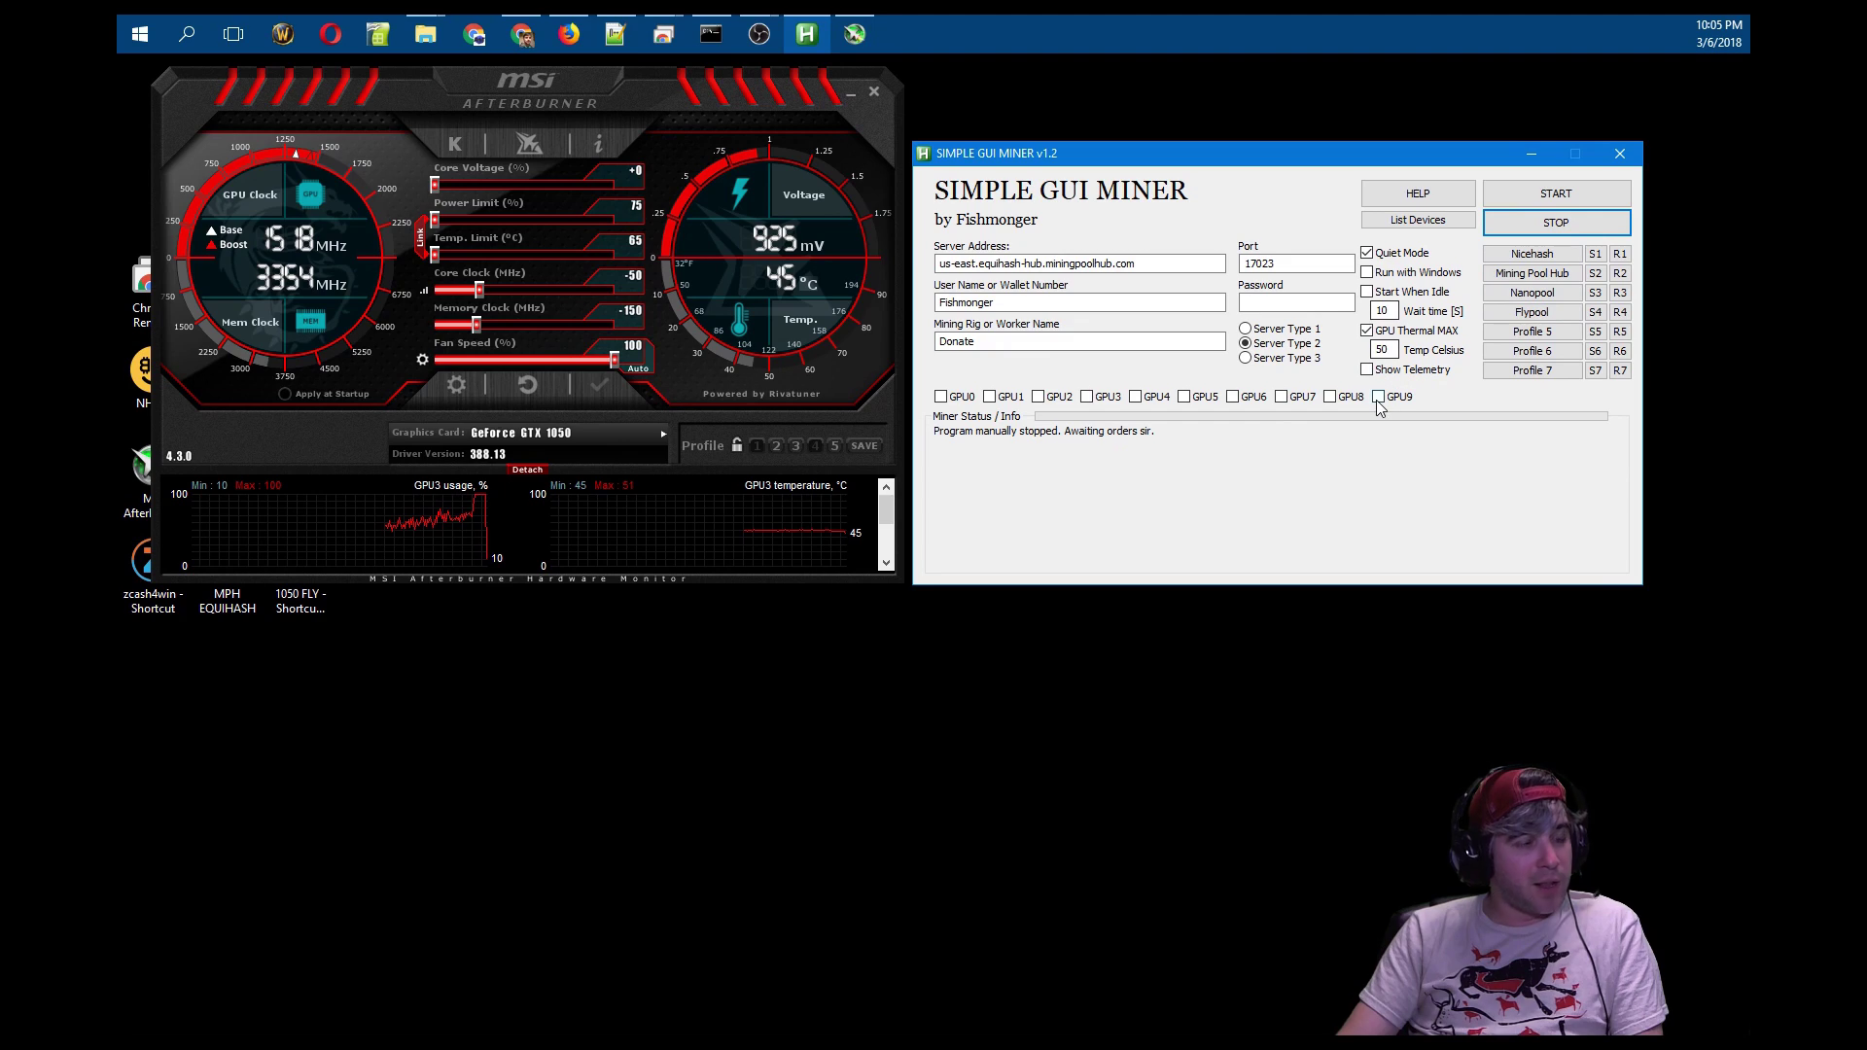
click(525, 34)
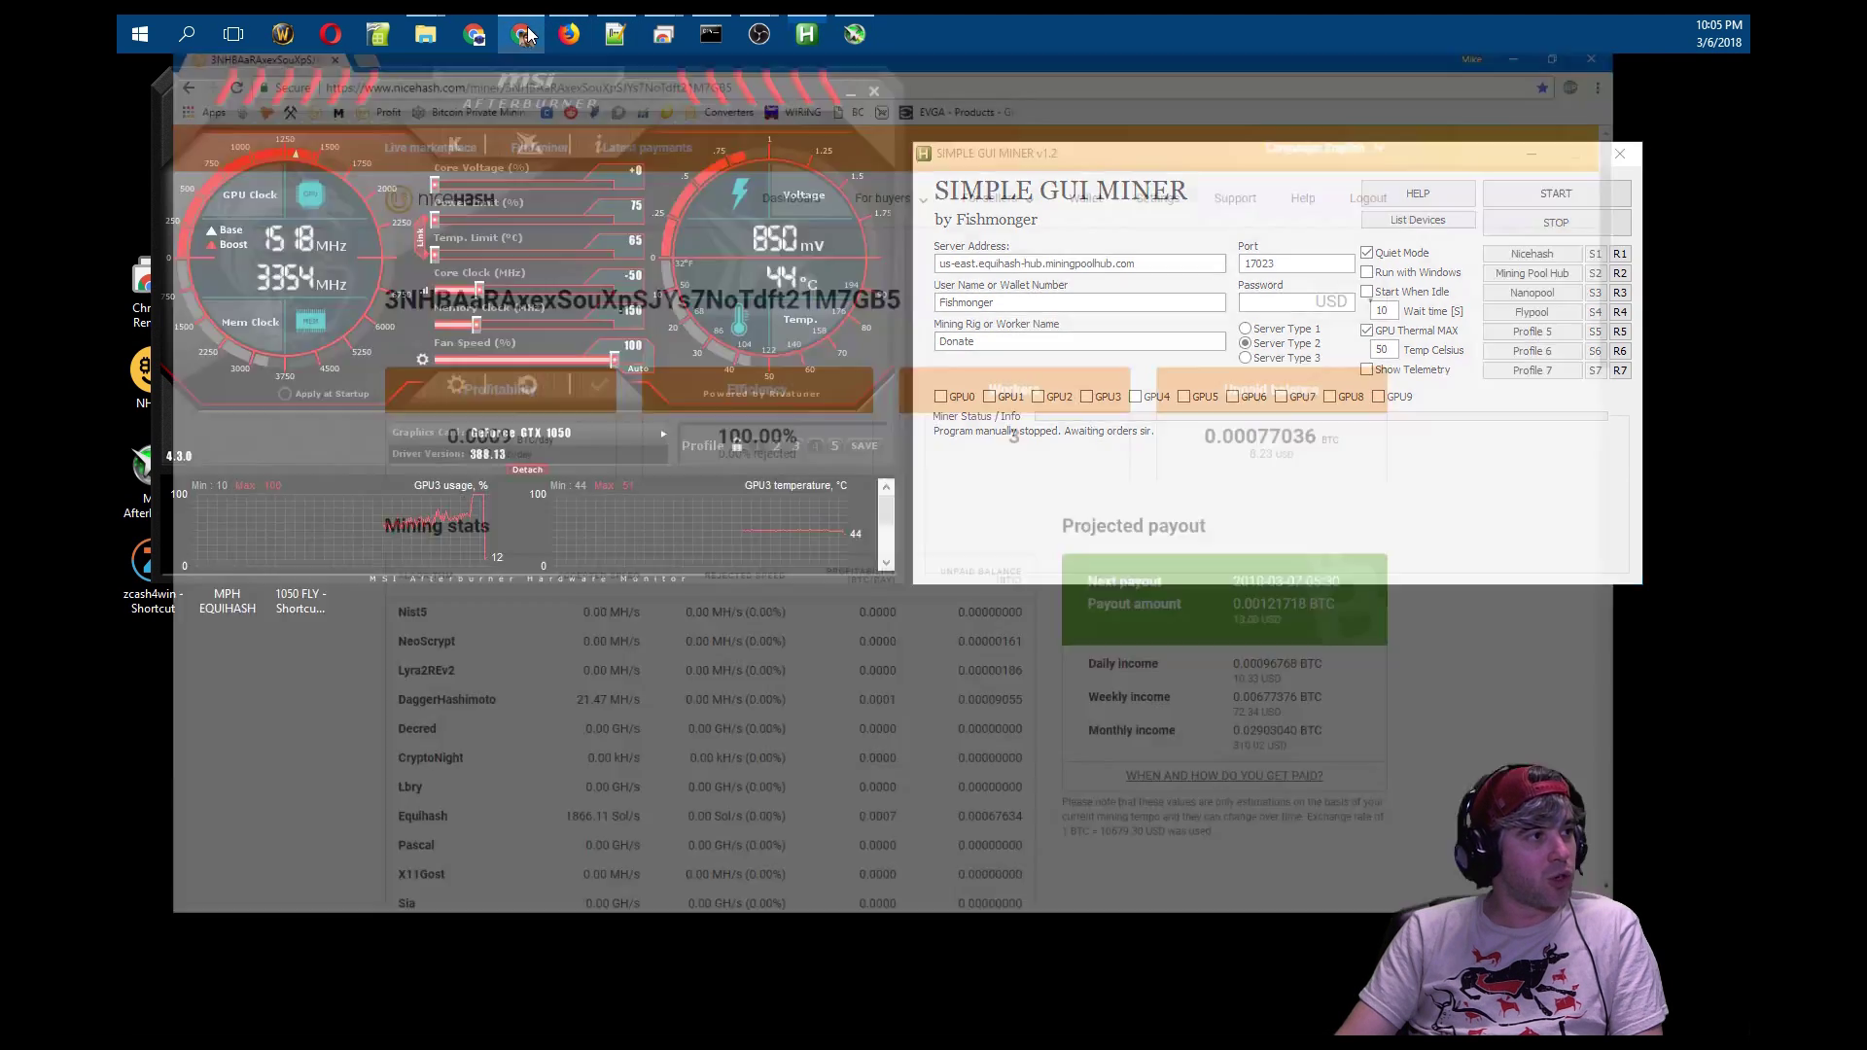
drag(233, 63, 119, 220)
drag(1130, 159, 1213, 138)
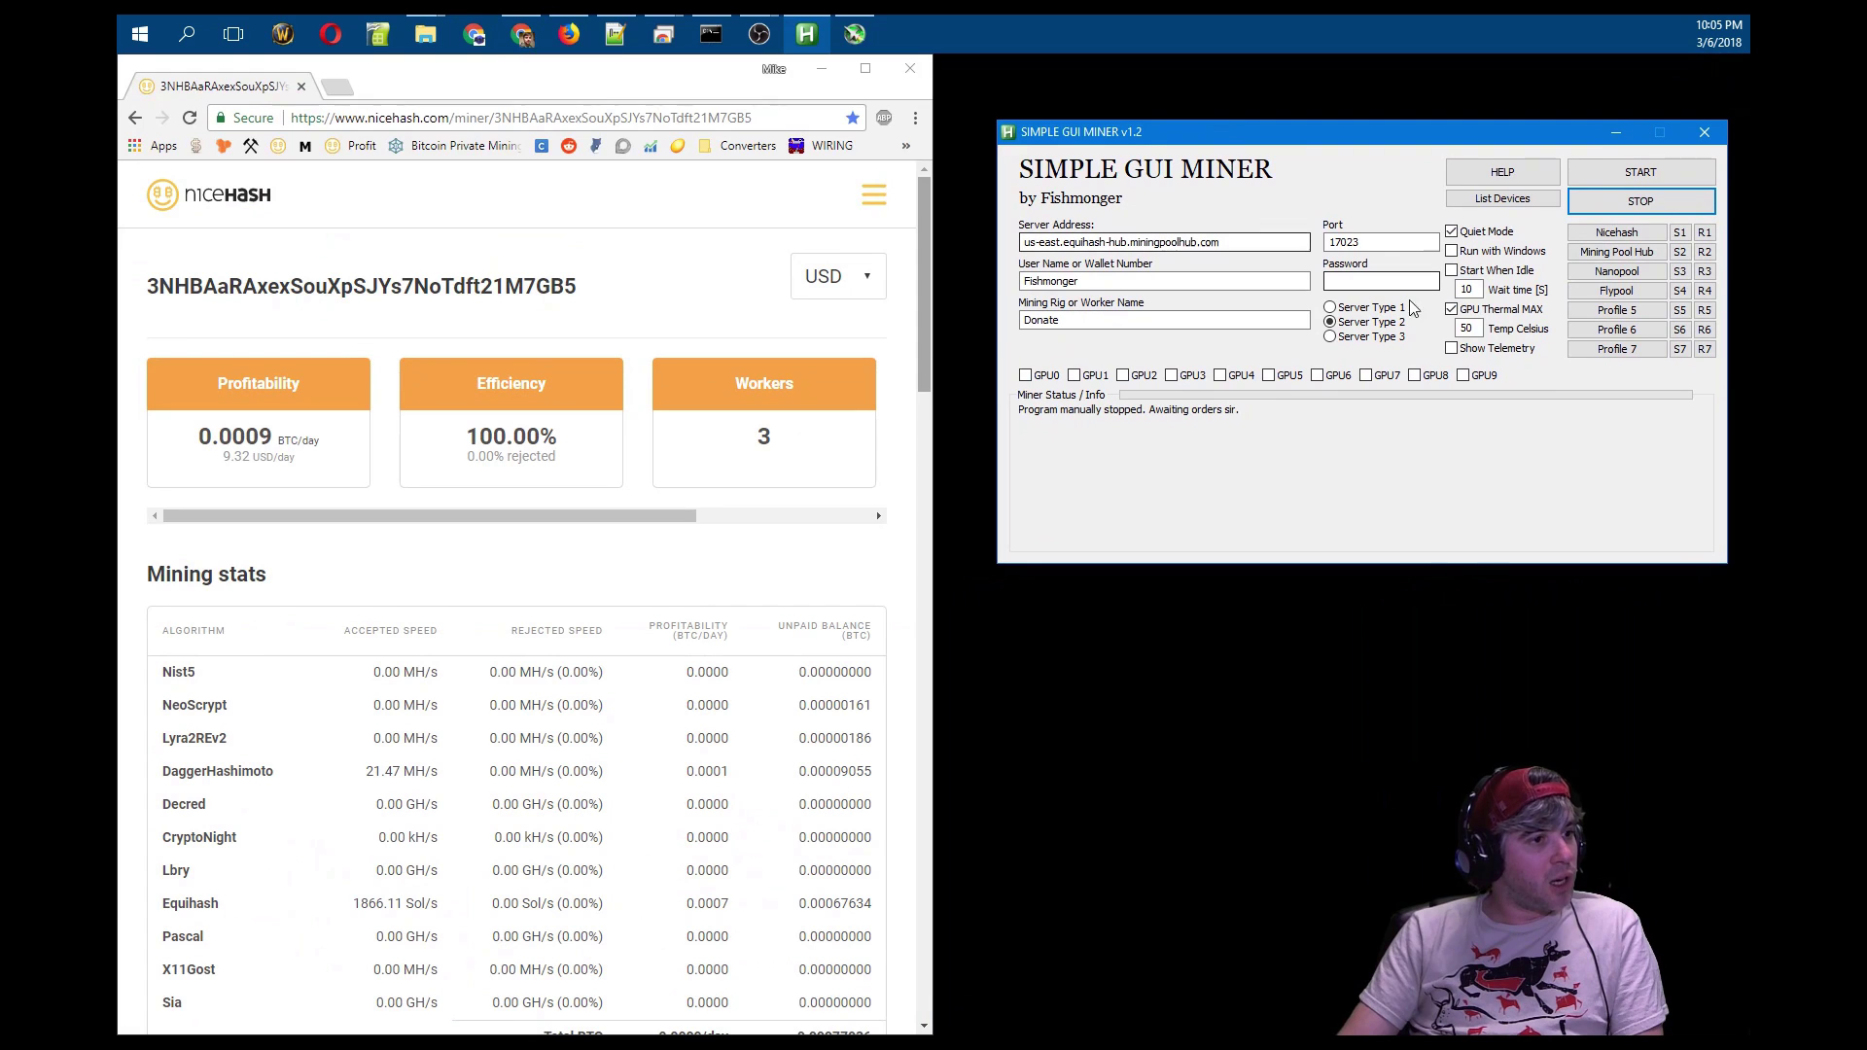
click(1451, 349)
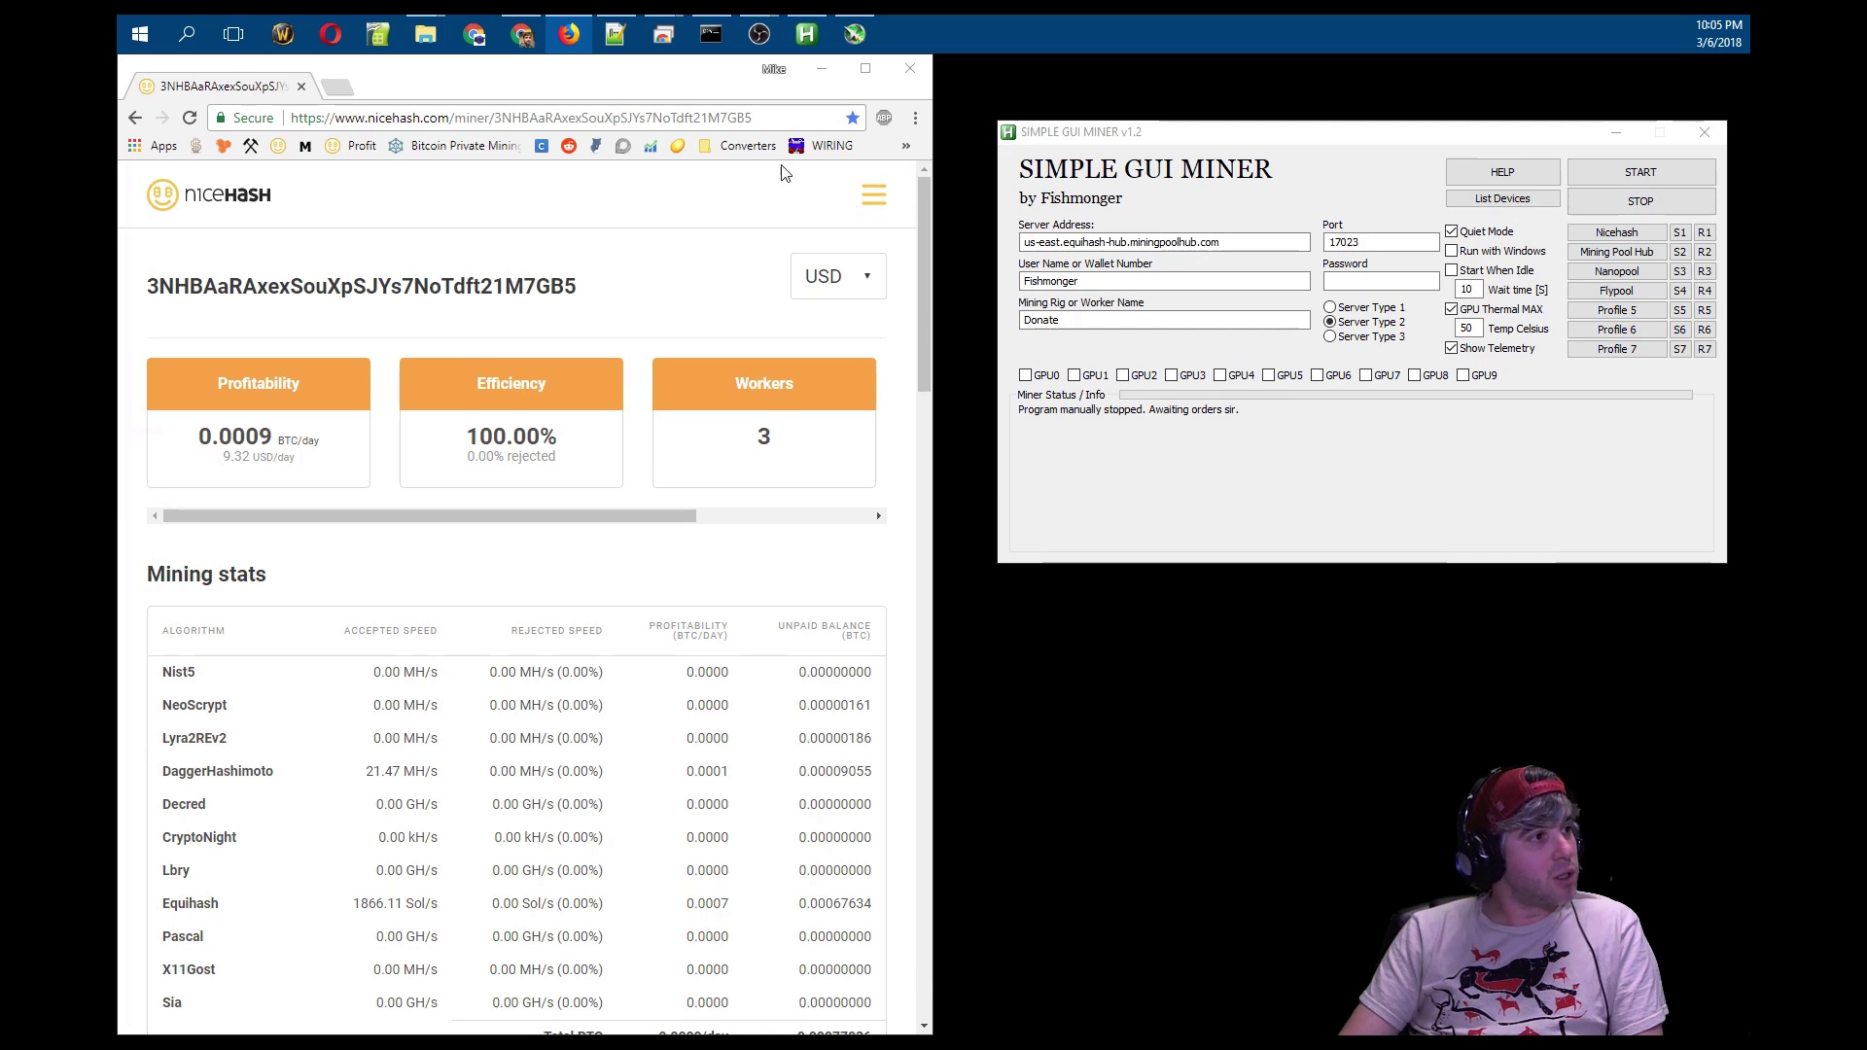
- Paste 127.0.0.1:2222 into a new Chrome tab, then reload the miner's Mining Pool Hub profile
click(338, 86)
right_click(381, 118)
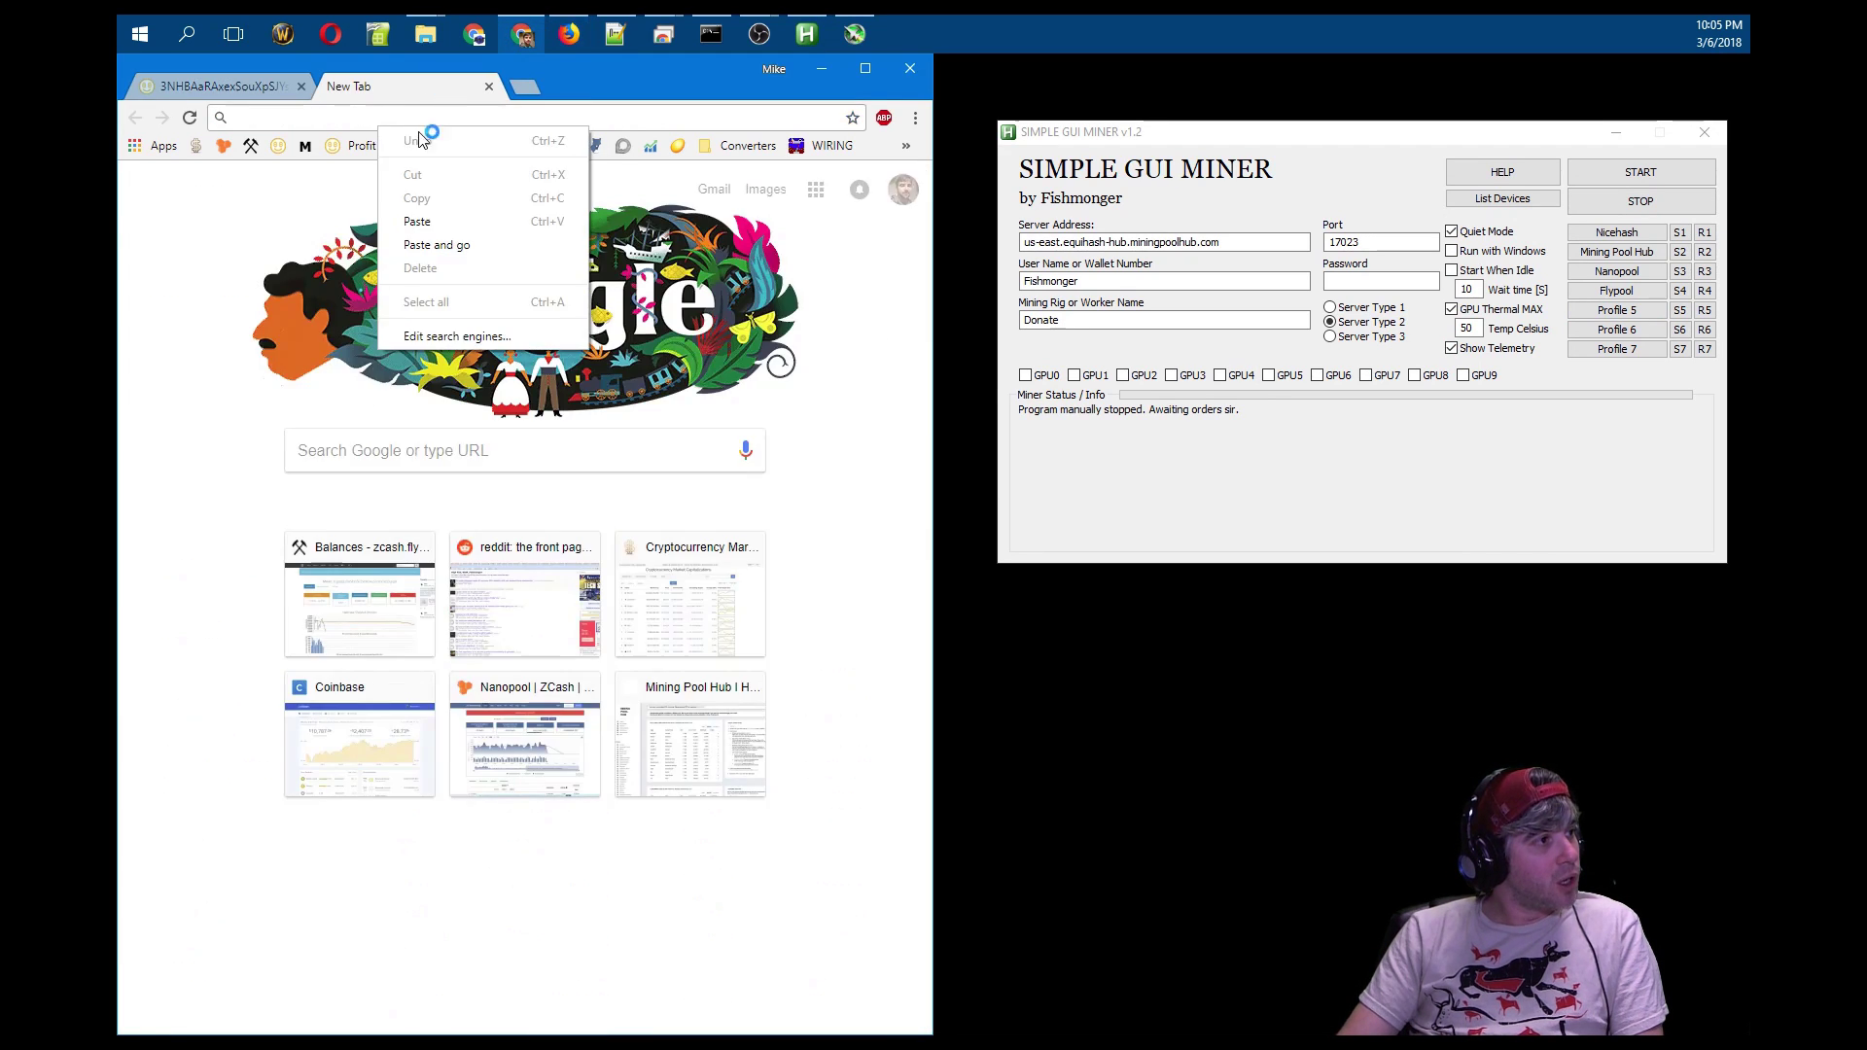
click(452, 222)
key(Return)
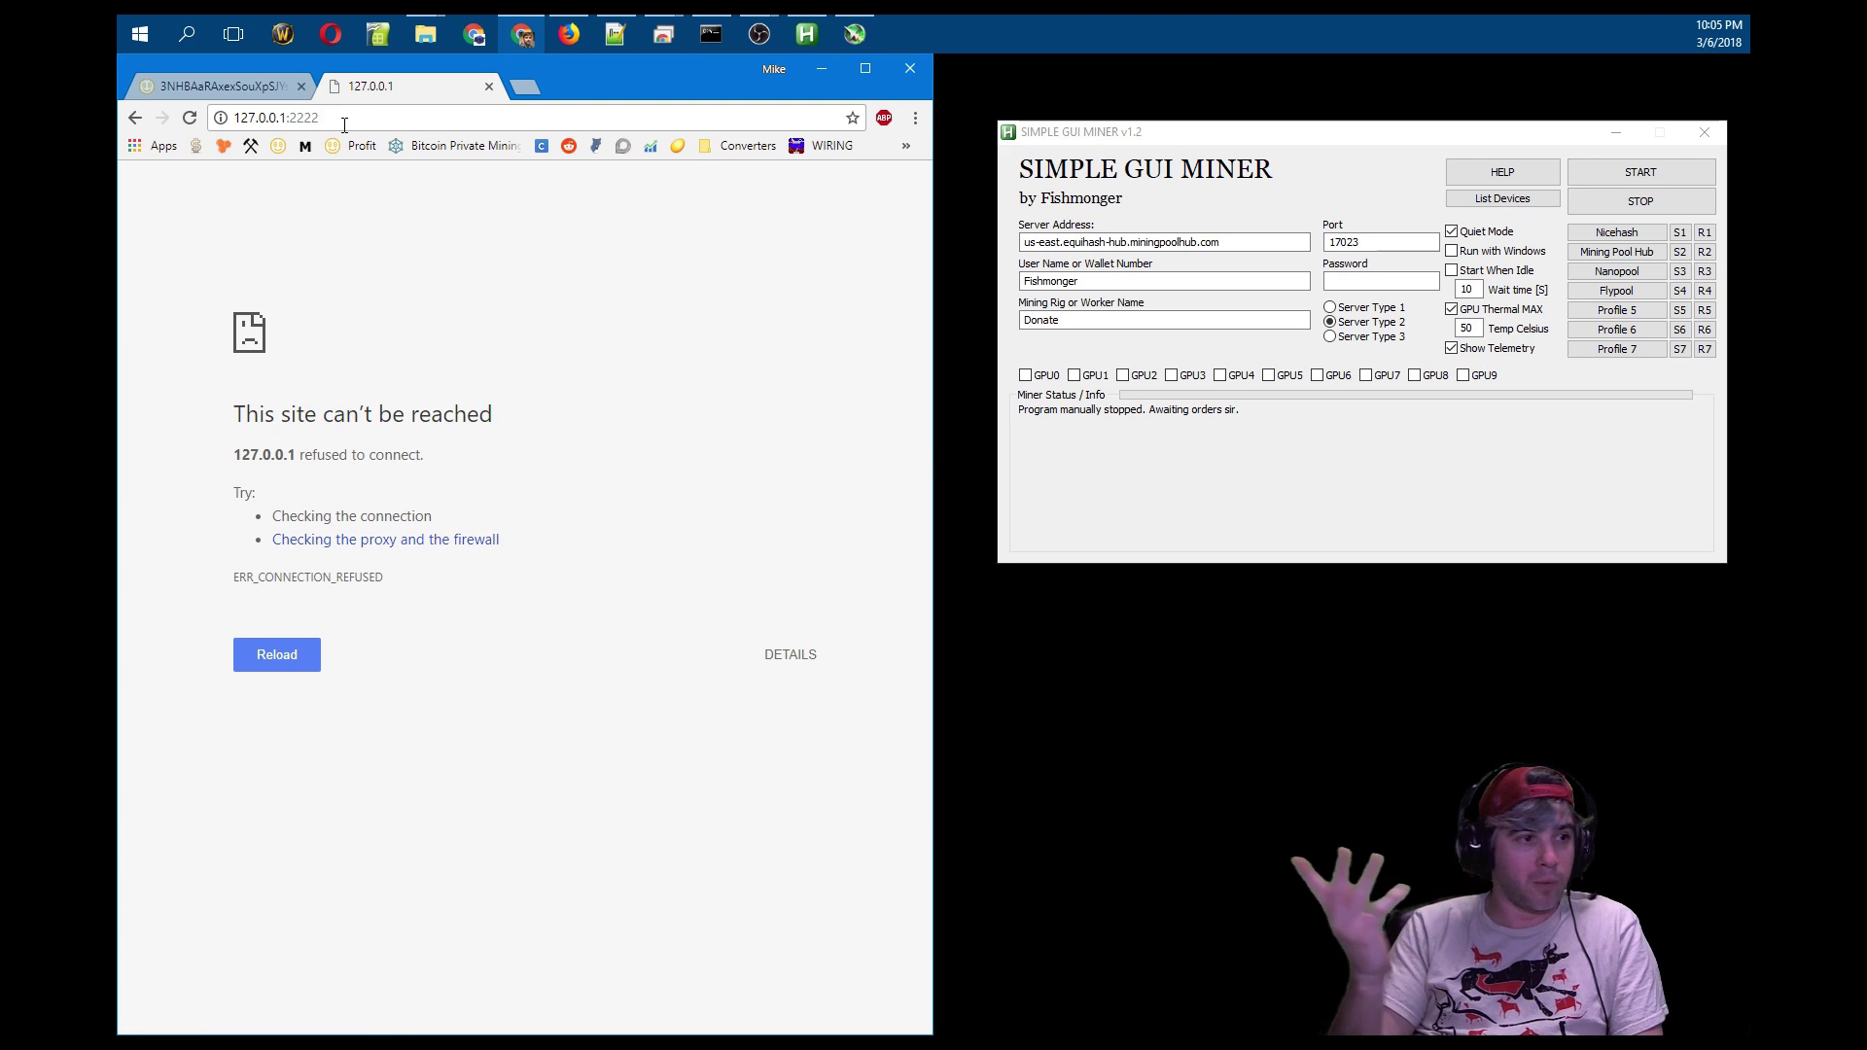
click(1626, 251)
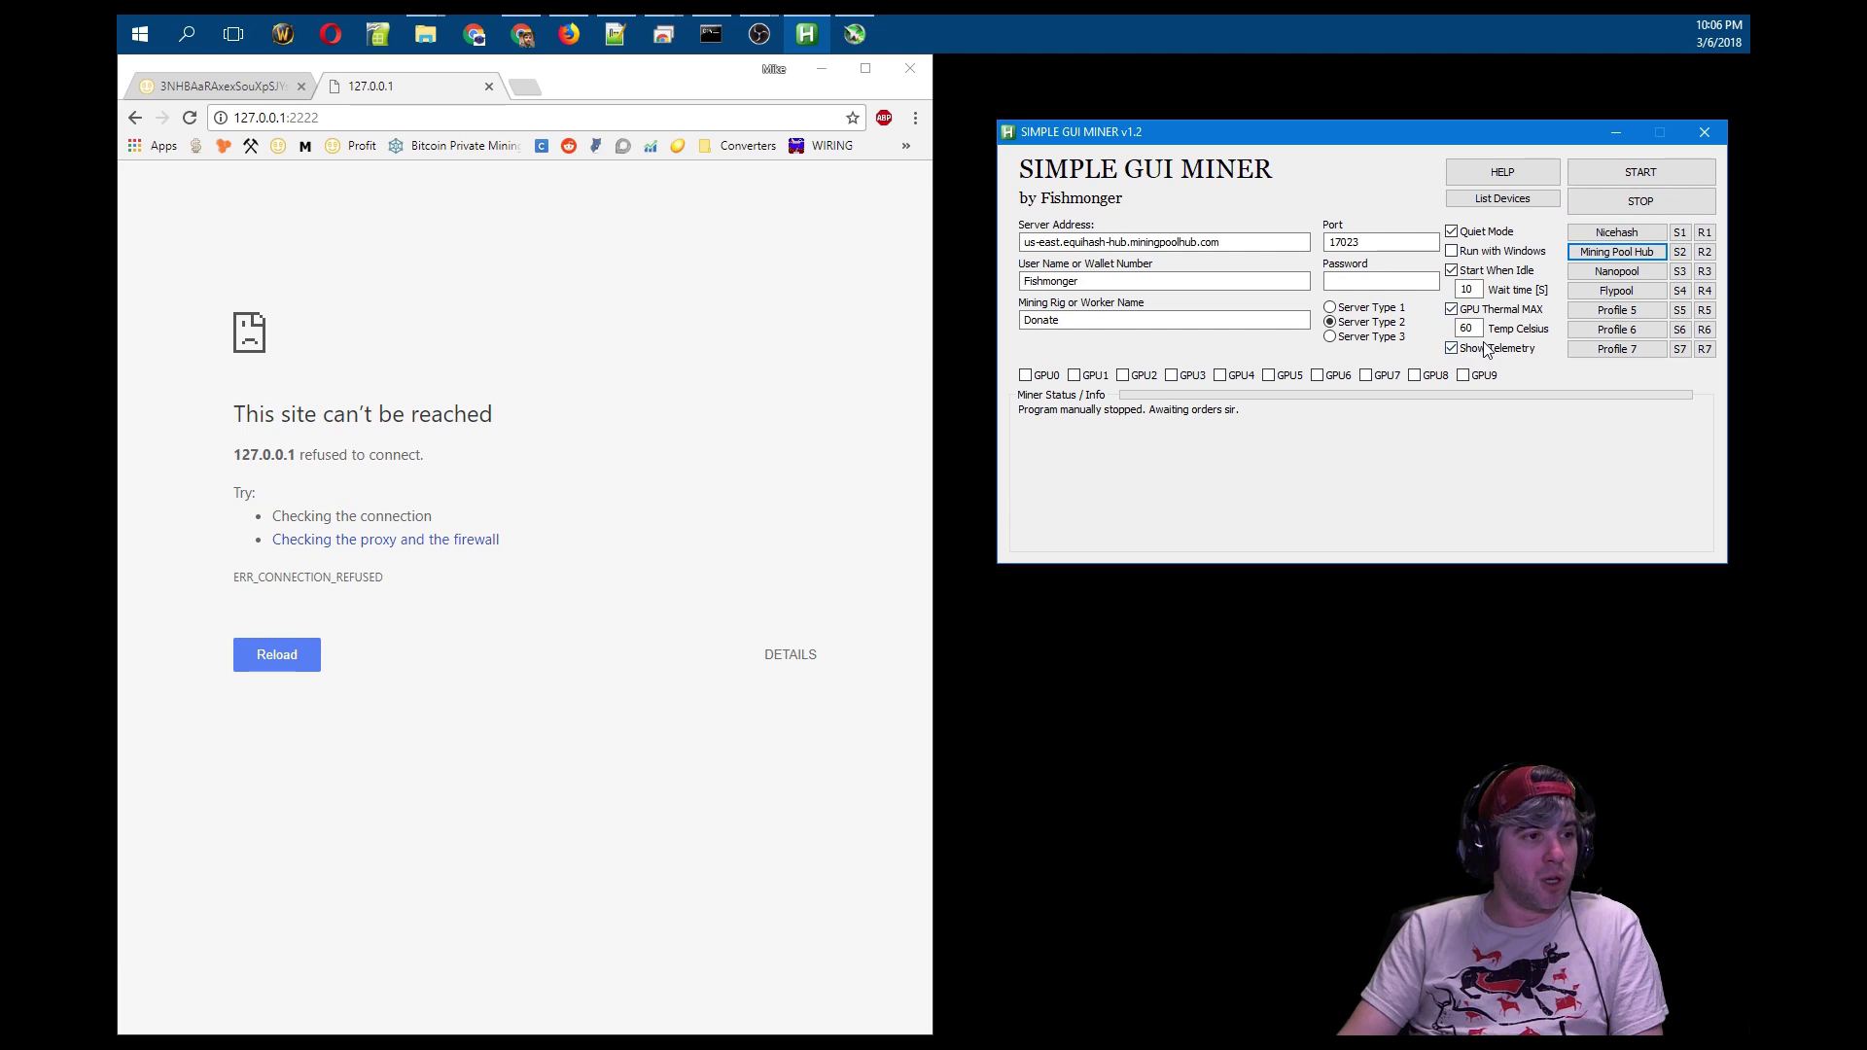
- Start mining with the Mining Pool Hub profile, widen Chrome, and turn off Start When Idle
click(1635, 175)
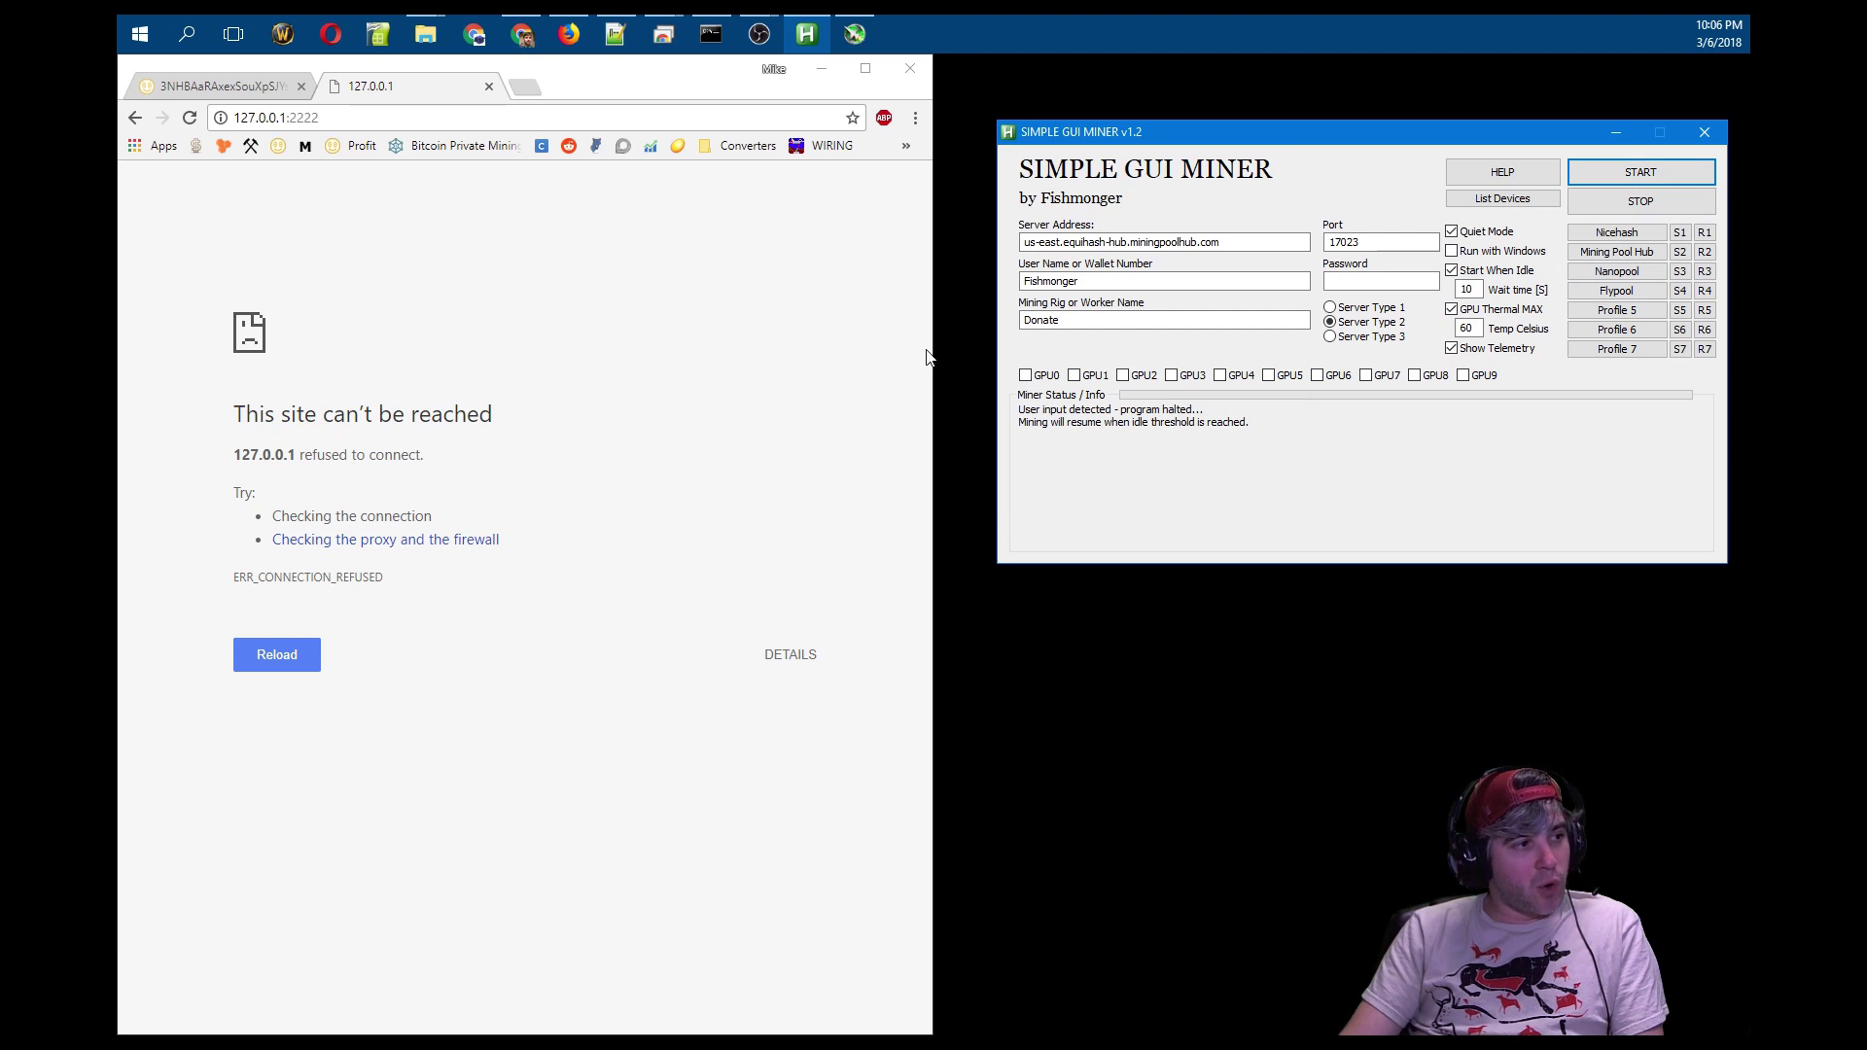
drag(1296, 133, 1322, 134)
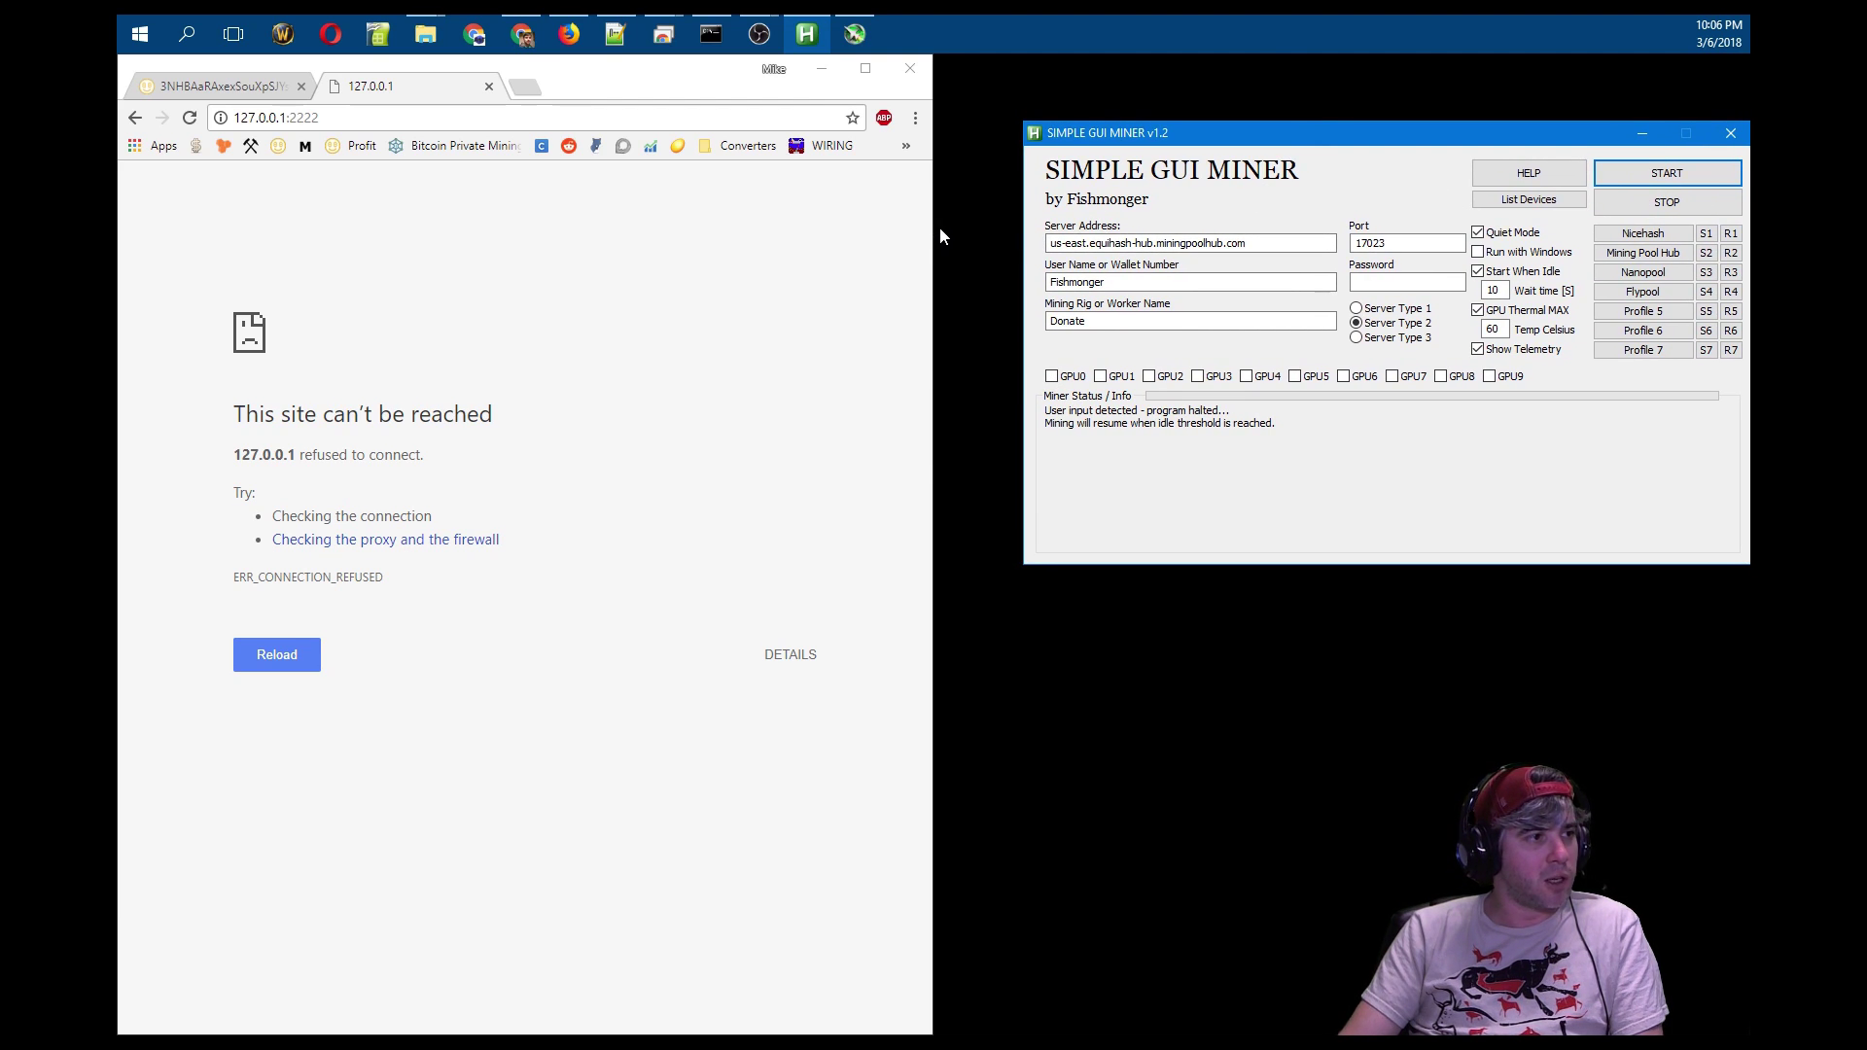
drag(939, 237, 1238, 241)
click(1456, 133)
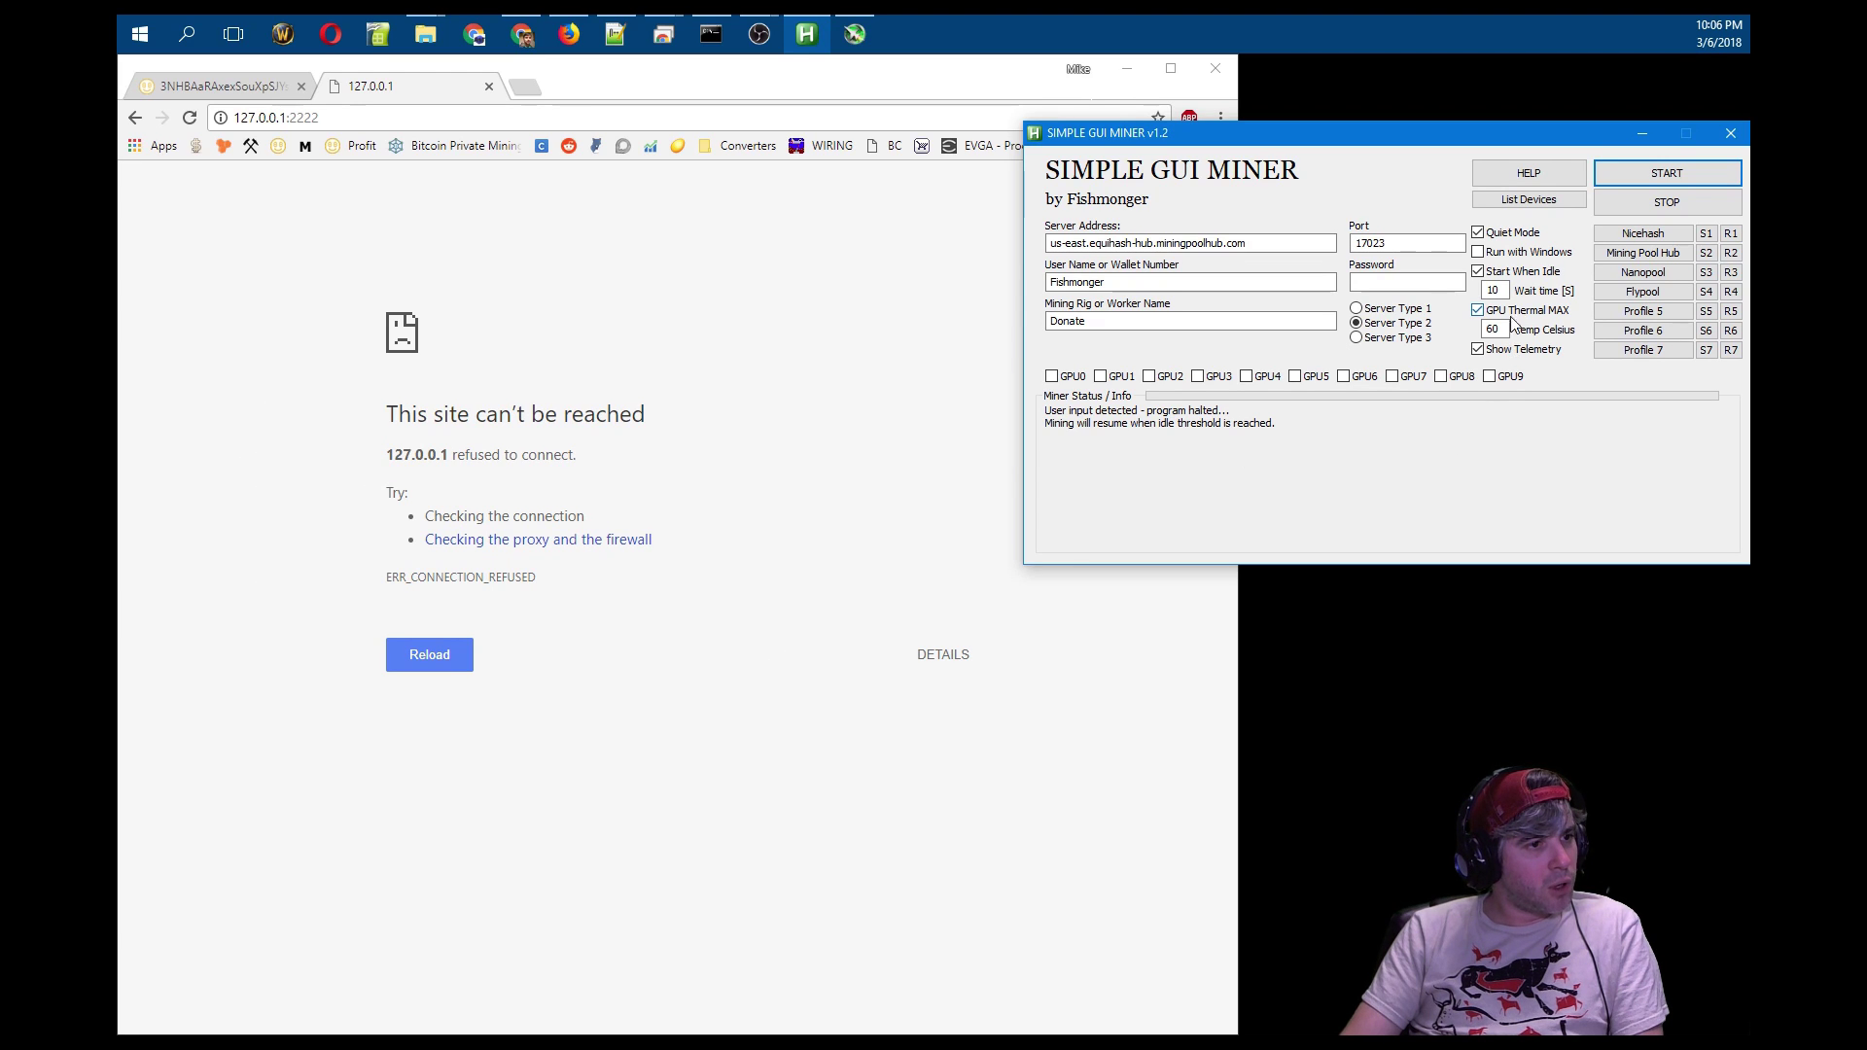
click(1478, 272)
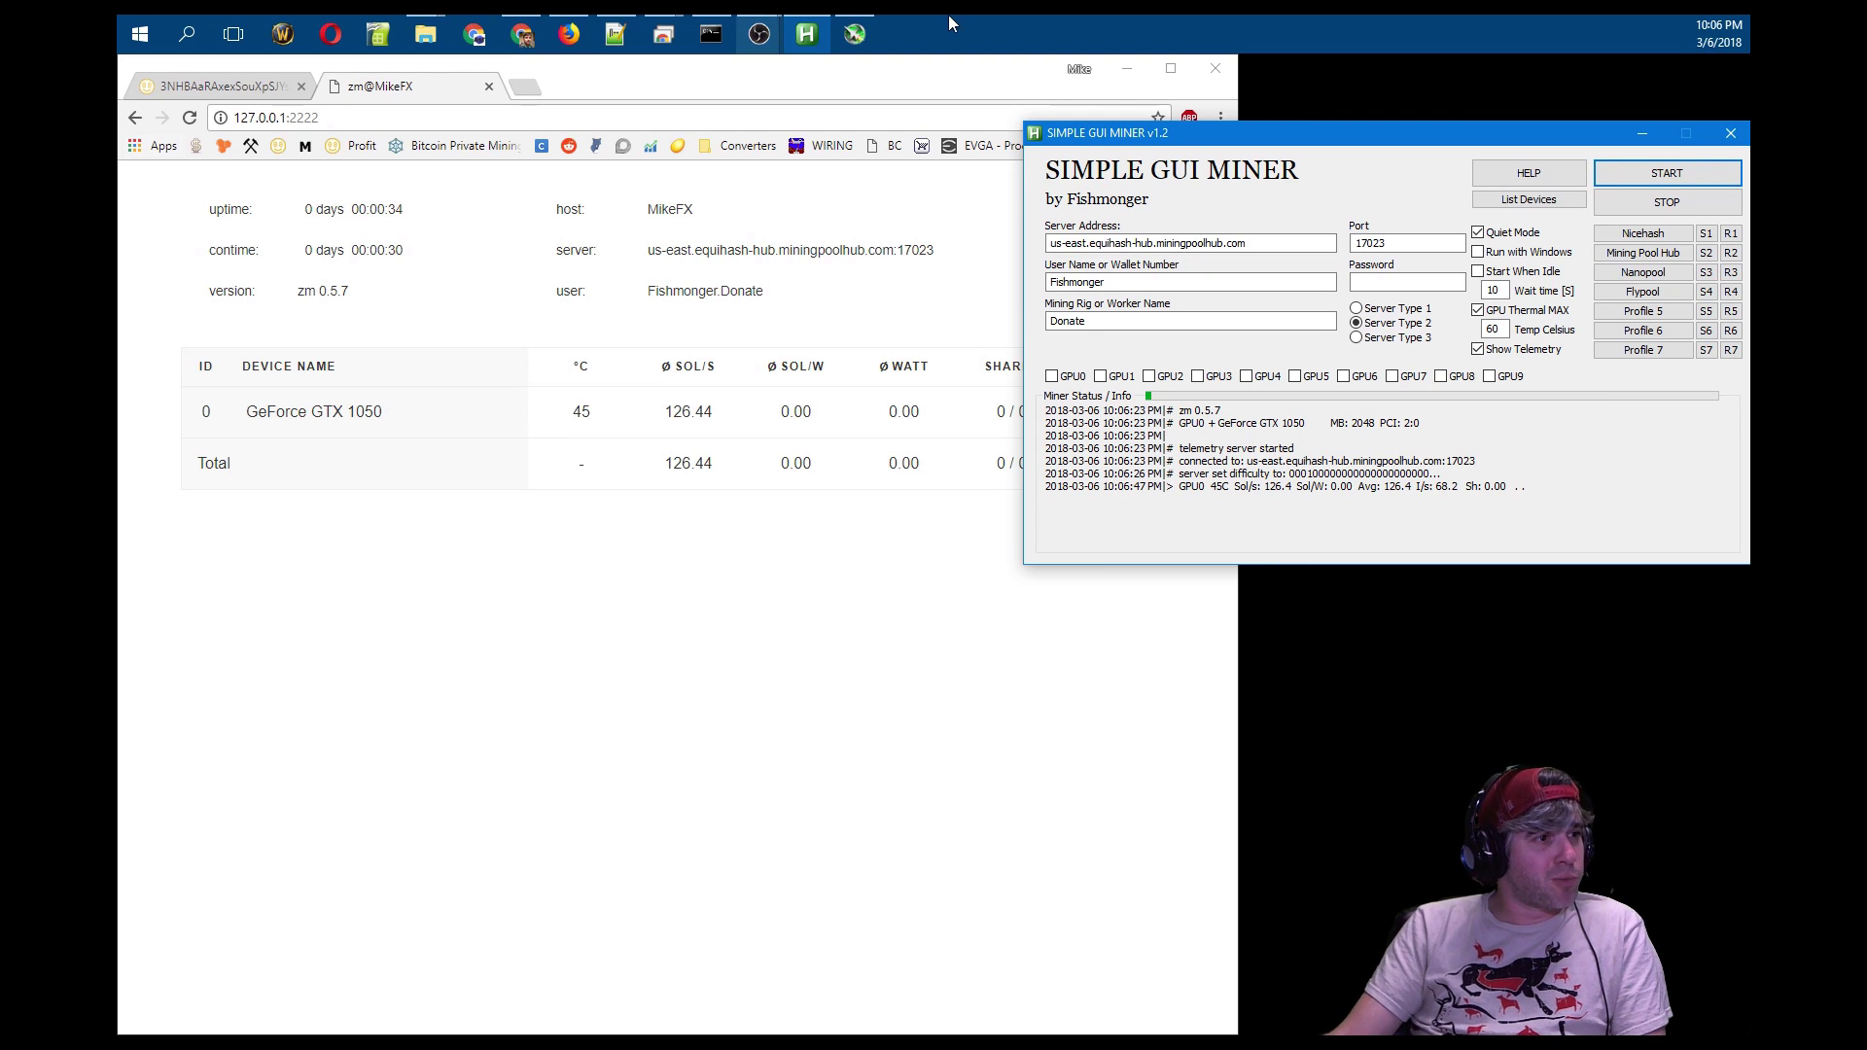
- Minimize Chrome so MSI Afterburner shows beside the miner
click(1126, 68)
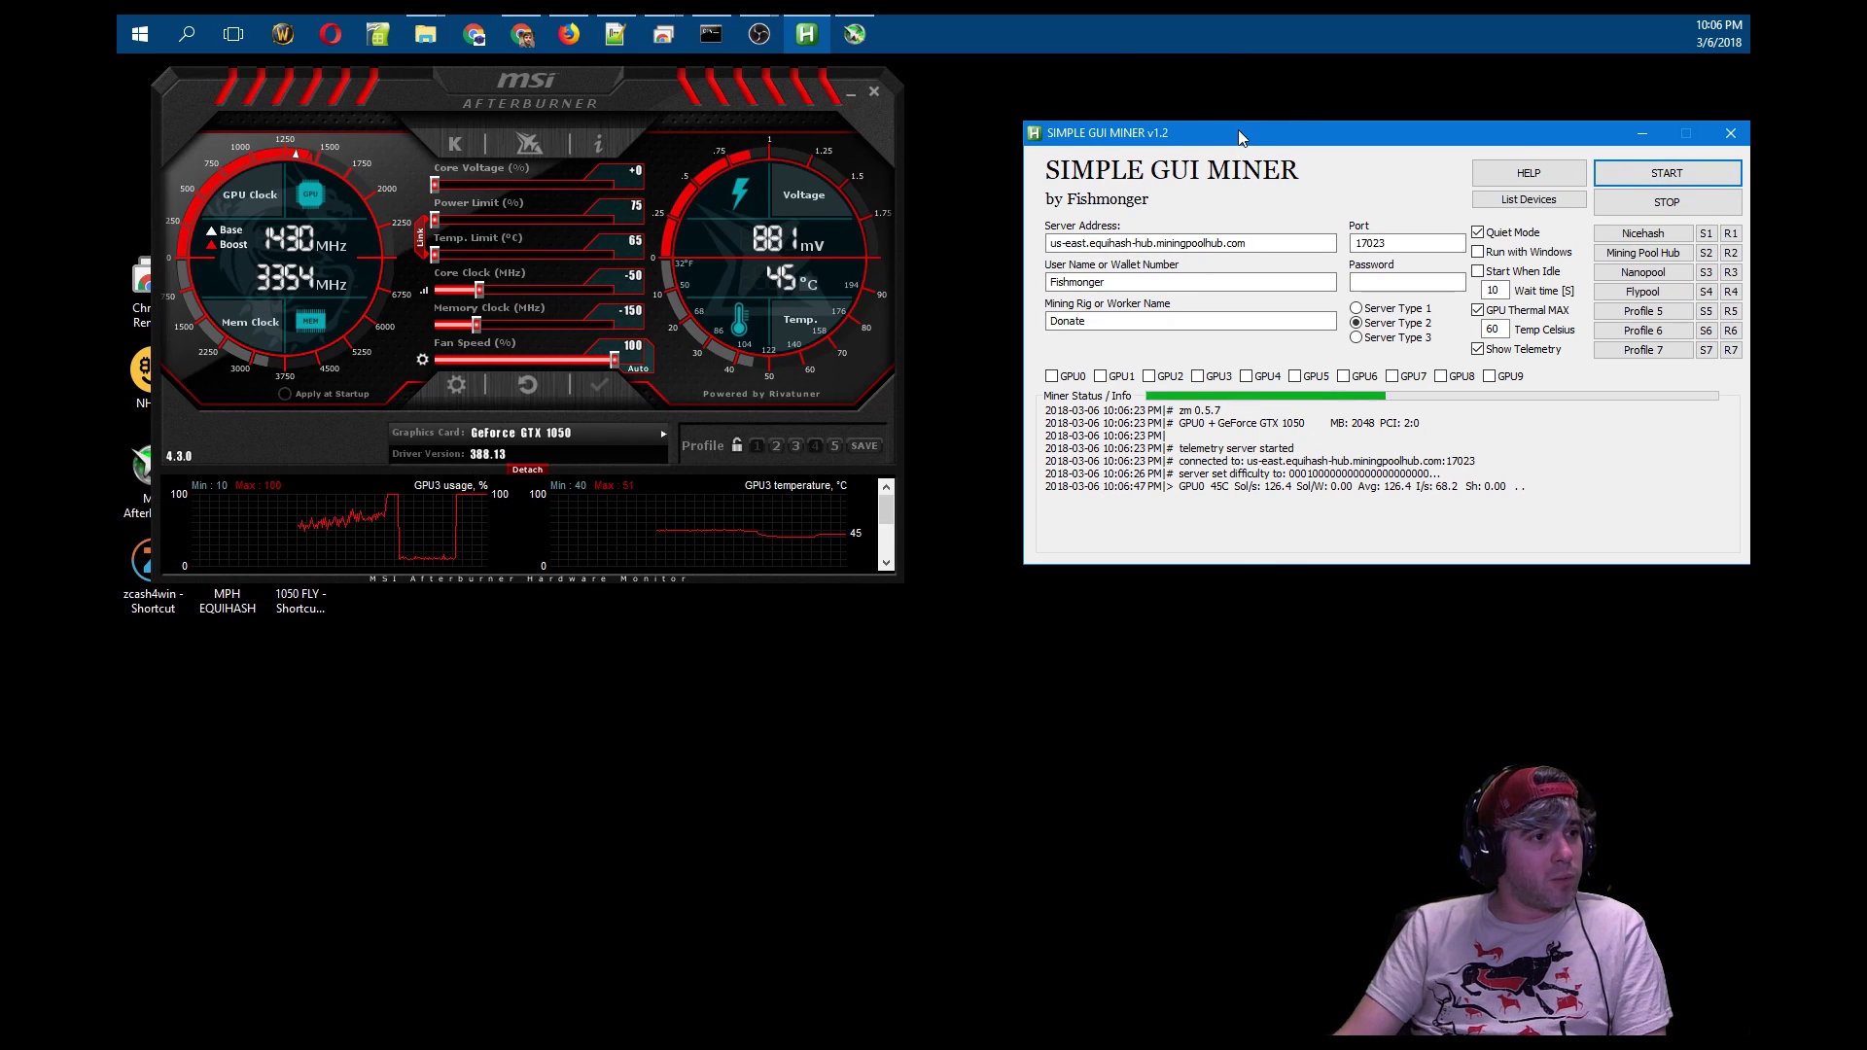
- Shift the Simple GUI Miner window slightly left next to Afterburner
drag(1239, 130, 1181, 136)
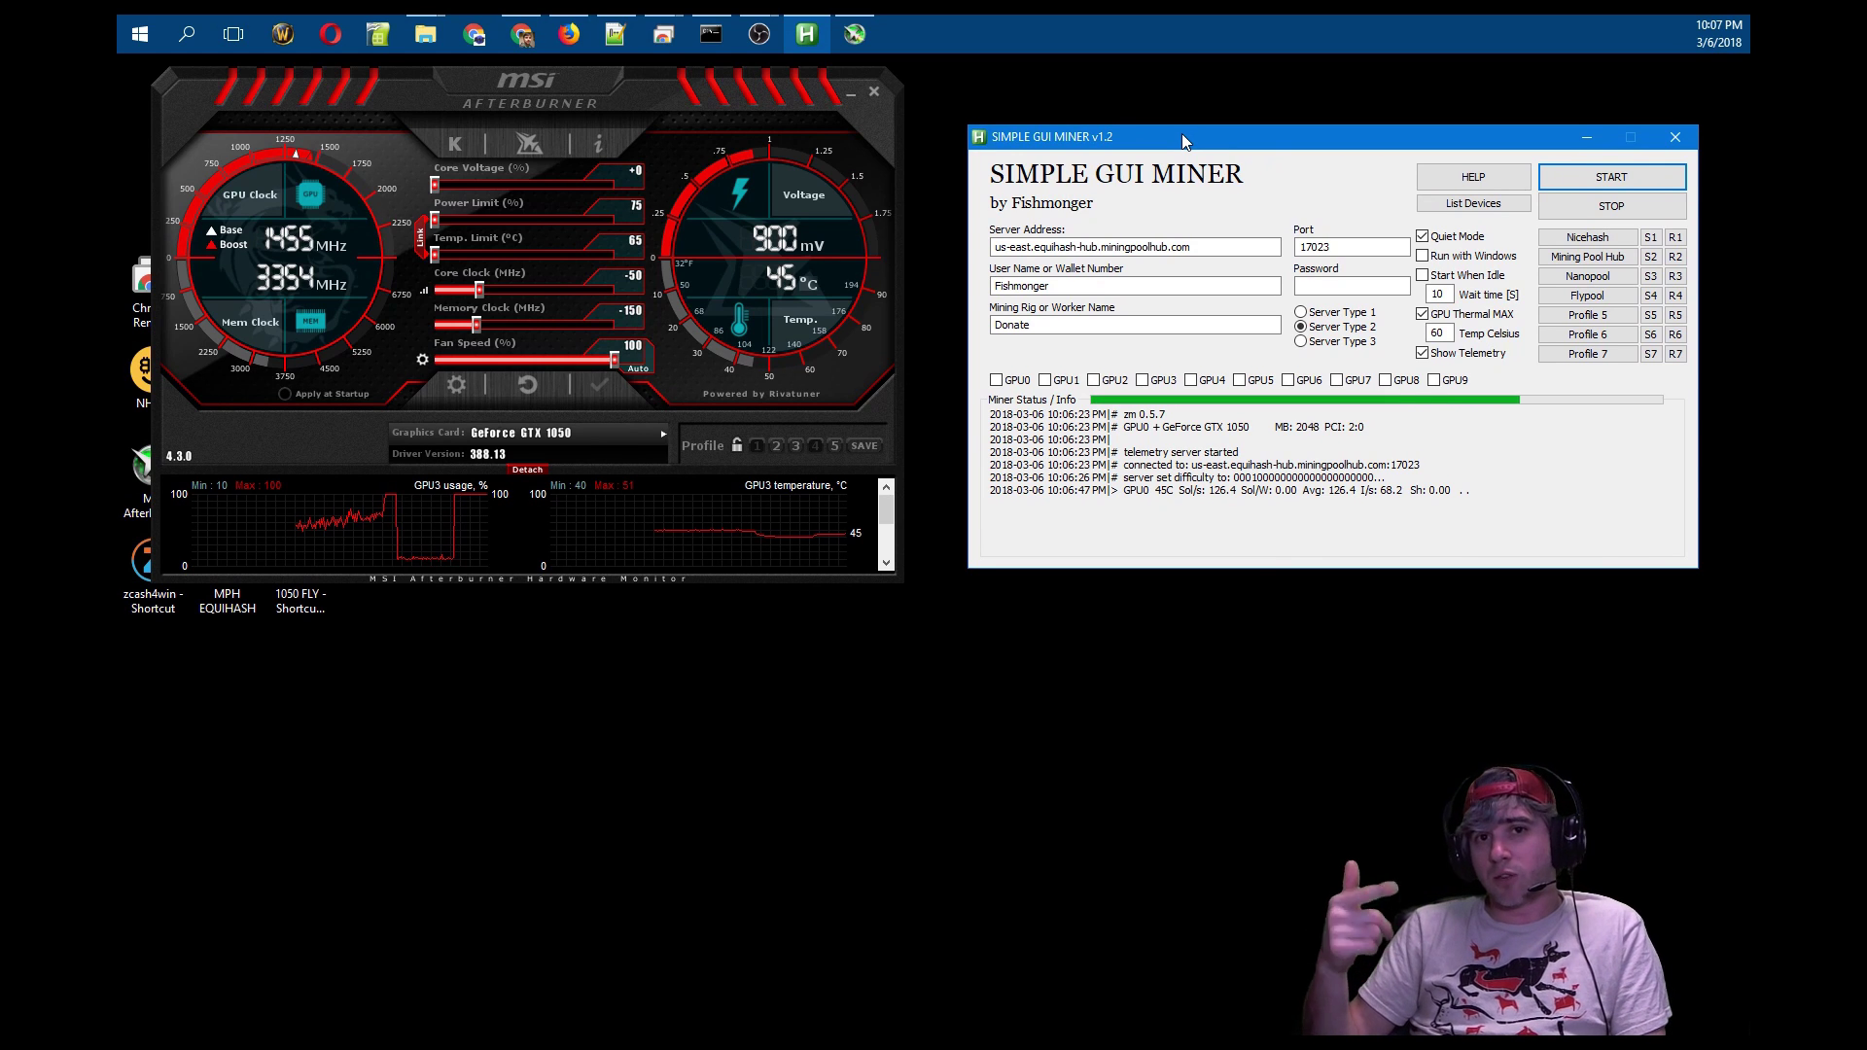